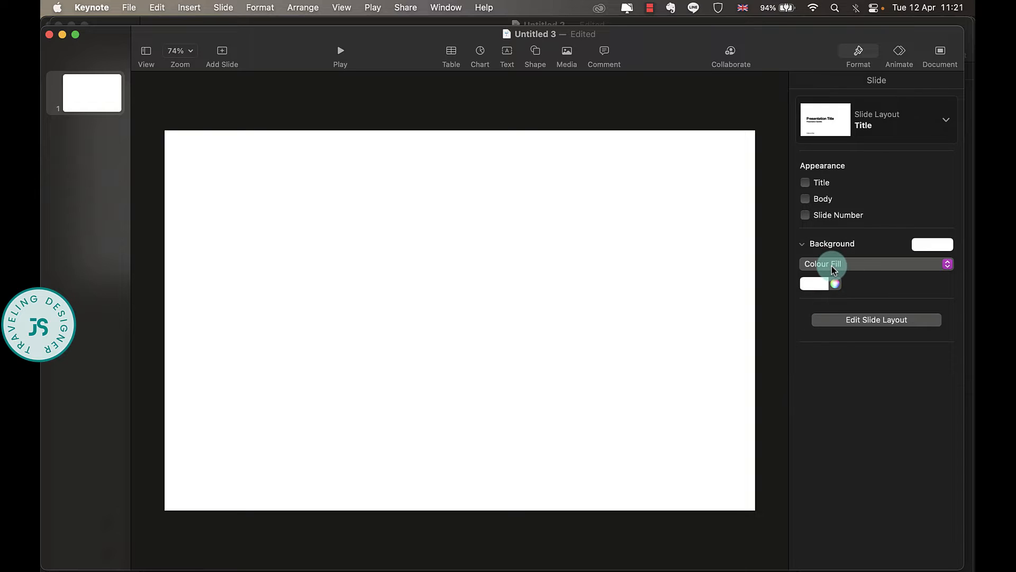
Step: Try a light turquoise and a custom olive colour fill for the slide background
{"action": "left_click", "coordinate": [808, 285]}
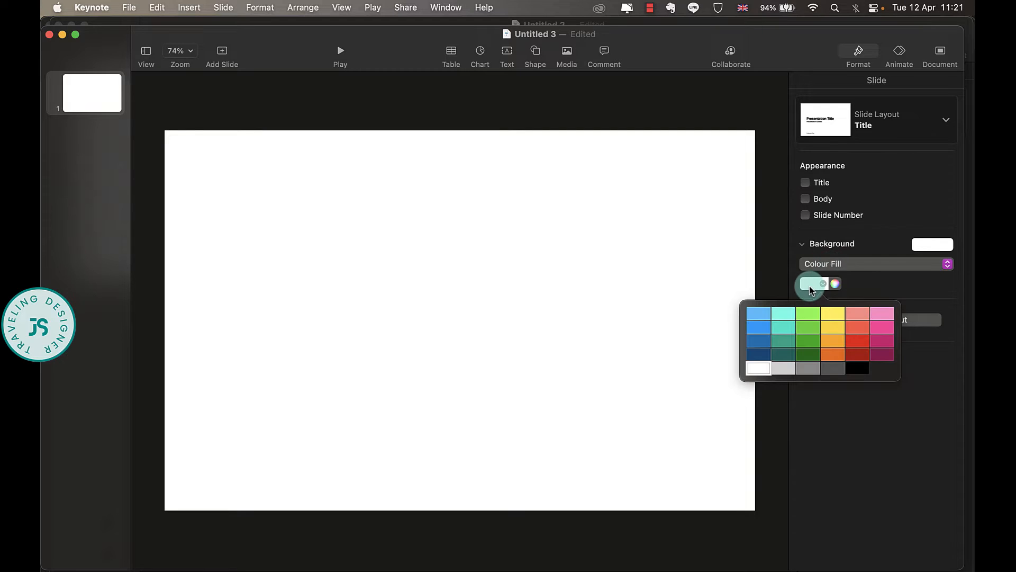
{"action": "left_click", "coordinate": [784, 316]}
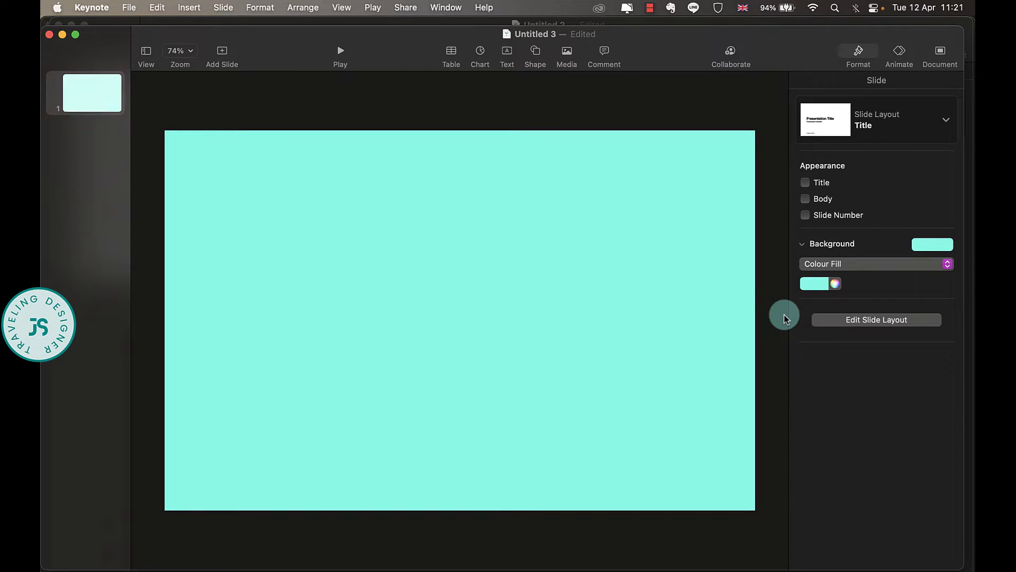
{"action": "left_click", "coordinate": [834, 285]}
{"action": "mouse_move", "coordinate": [589, 324]}
{"action": "left_mouse_down"}
{"action": "mouse_move", "coordinate": [613, 313]}
{"action": "mouse_move", "coordinate": [644, 339]}
{"action": "mouse_move", "coordinate": [628, 302]}
{"action": "mouse_move", "coordinate": [590, 351]}
{"action": "mouse_move", "coordinate": [629, 301]}
{"action": "left_mouse_up"}
{"action": "left_click_drag", "start_coordinate": [582, 395], "coordinate": [608, 395]}
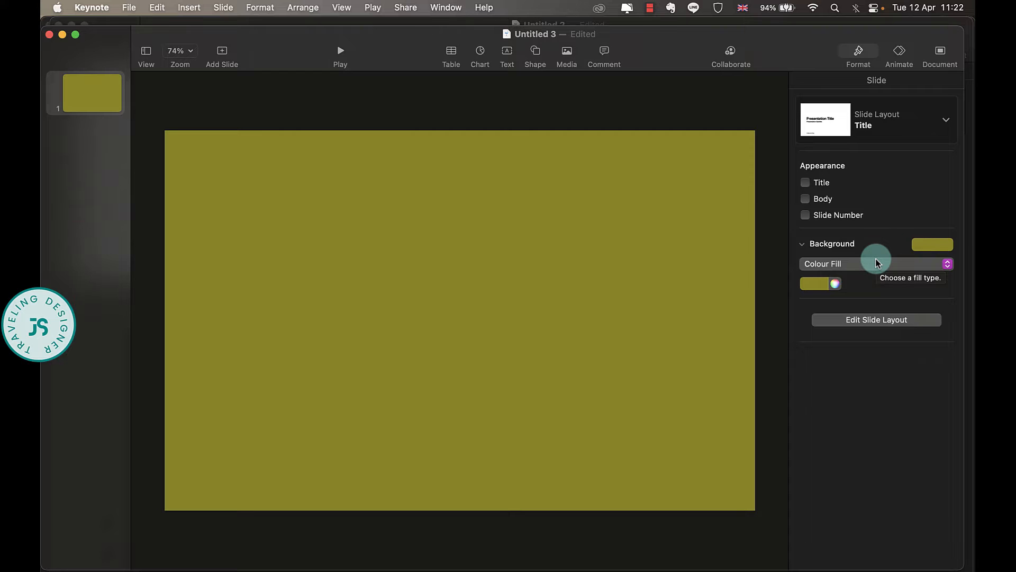
Step: Set the slide background to an image fill using the beige leather texture image
{"action": "left_click", "coordinate": [877, 263]}
{"action": "left_click", "coordinate": [829, 305]}
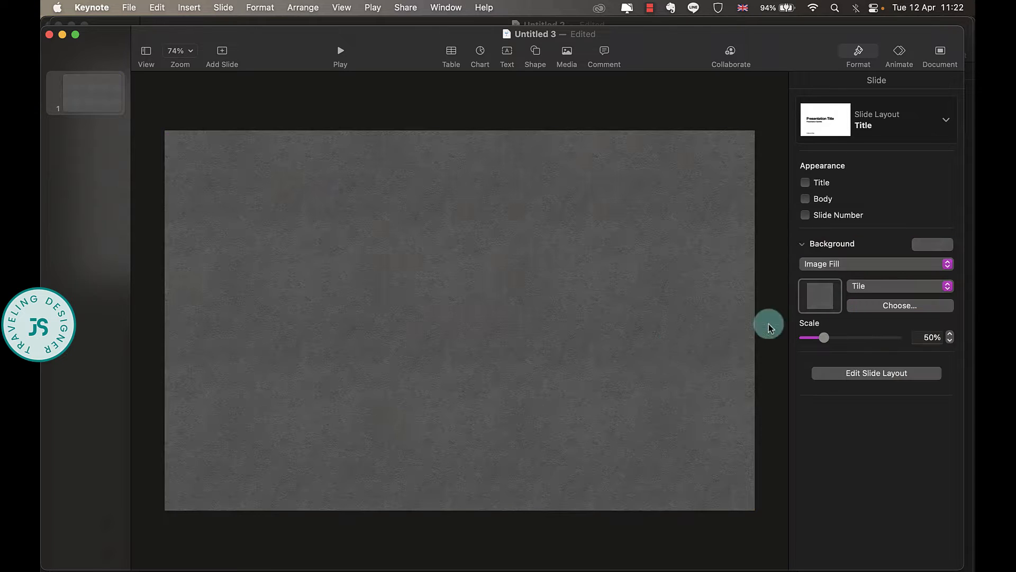
{"action": "left_click", "coordinate": [925, 305]}
{"action": "left_click", "coordinate": [392, 233]}
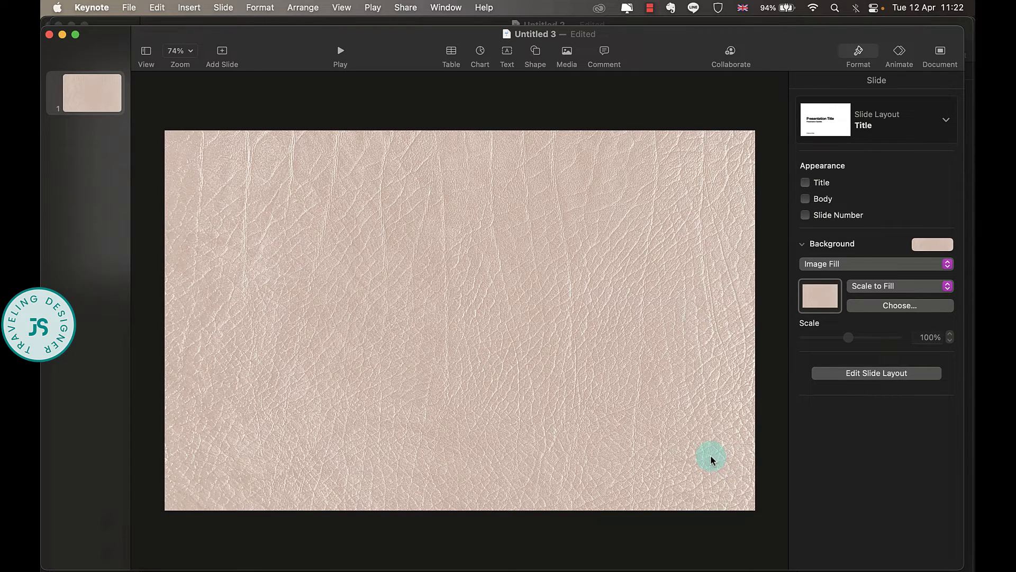
Step: Add a rectangle covering most of the slide's right half as a page and fill it with white
{"action": "left_click", "coordinate": [535, 51]}
{"action": "left_click", "coordinate": [530, 155]}
{"action": "left_click_drag", "start_coordinate": [462, 314], "coordinate": [466, 504]}
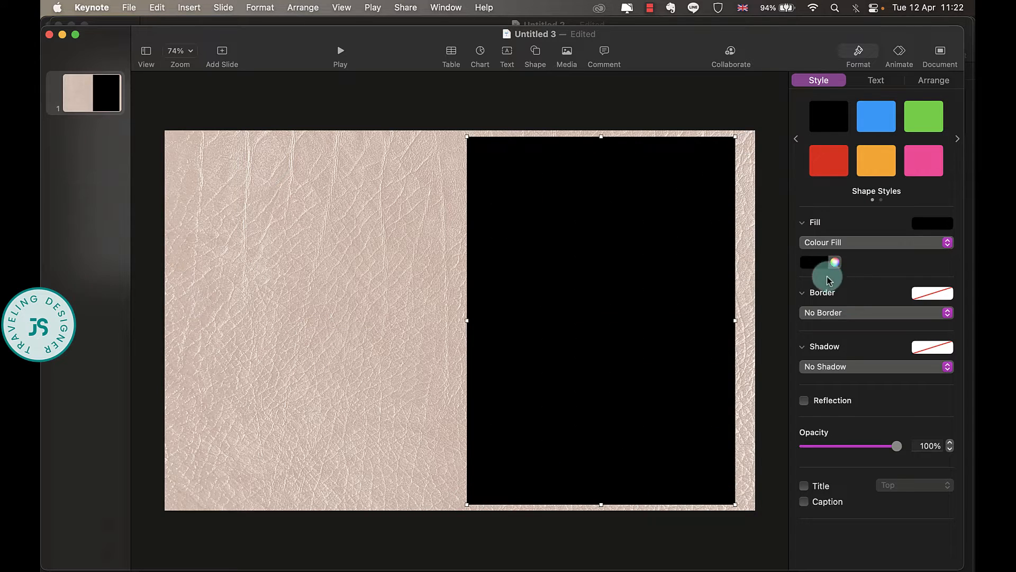
{"action": "left_click", "coordinate": [813, 263]}
{"action": "left_click", "coordinate": [757, 352]}
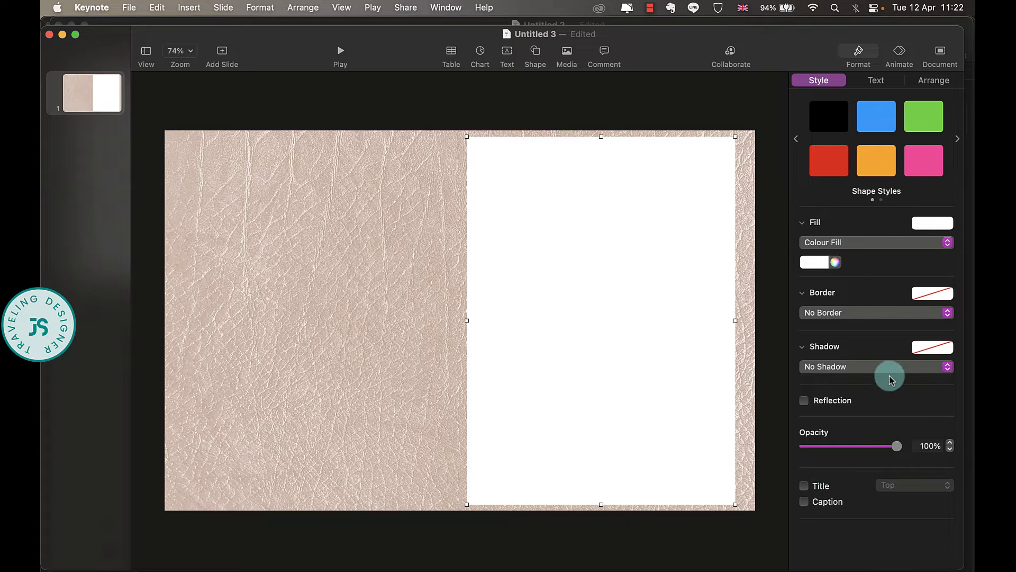
Step: Give the white rectangle a light grey line border 0.5 pt wide
{"action": "left_click", "coordinate": [851, 312]}
{"action": "left_click", "coordinate": [852, 327]}
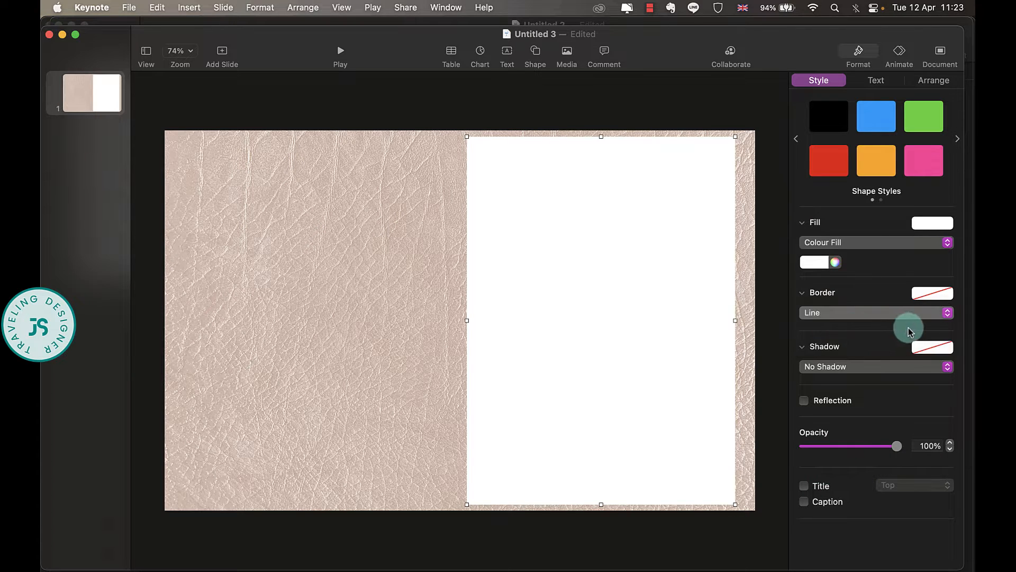
{"action": "left_click", "coordinate": [928, 332]}
{"action": "type", "text": "5"}
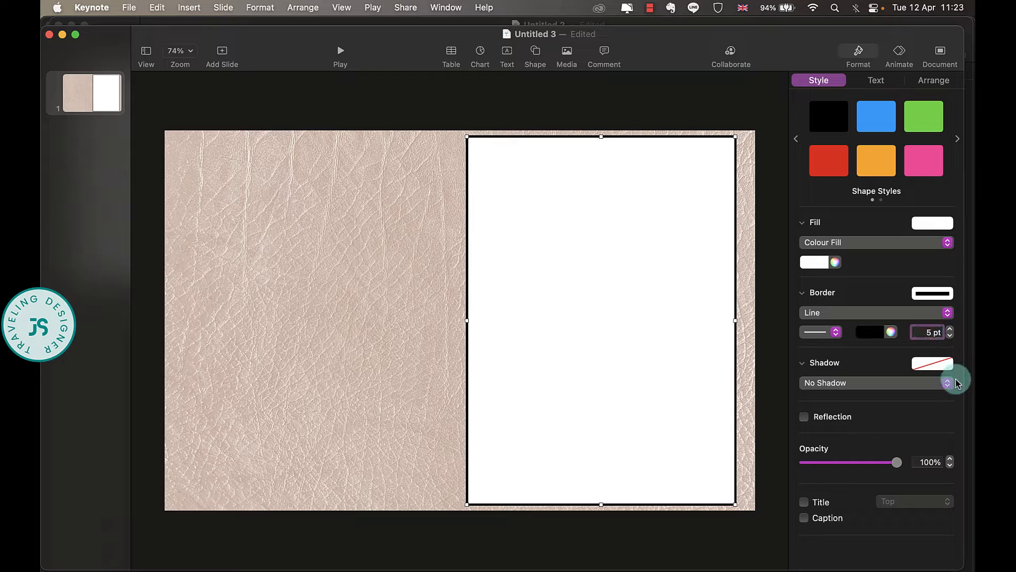
{"action": "left_click", "coordinate": [875, 332]}
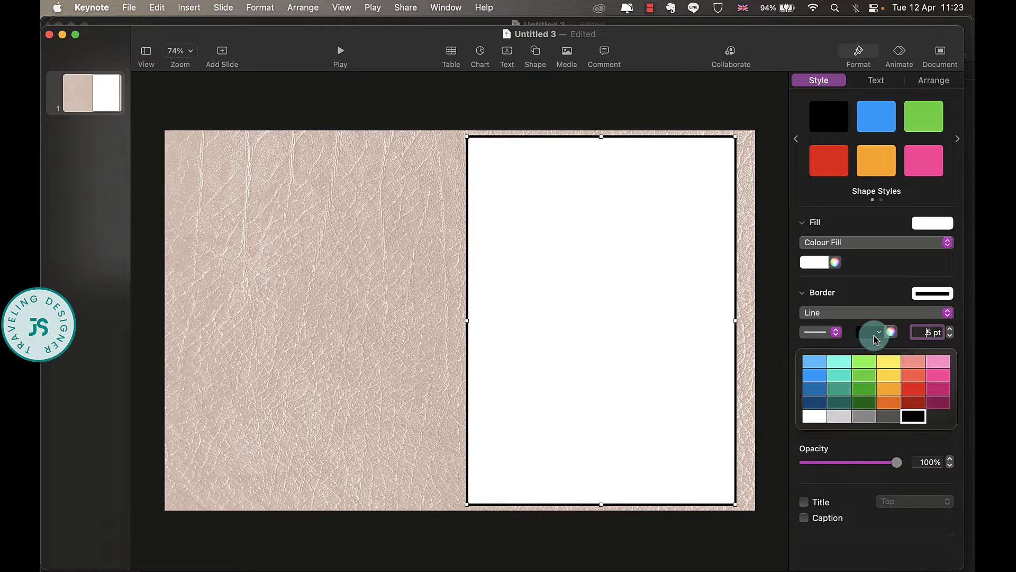
{"action": "left_click", "coordinate": [866, 416]}
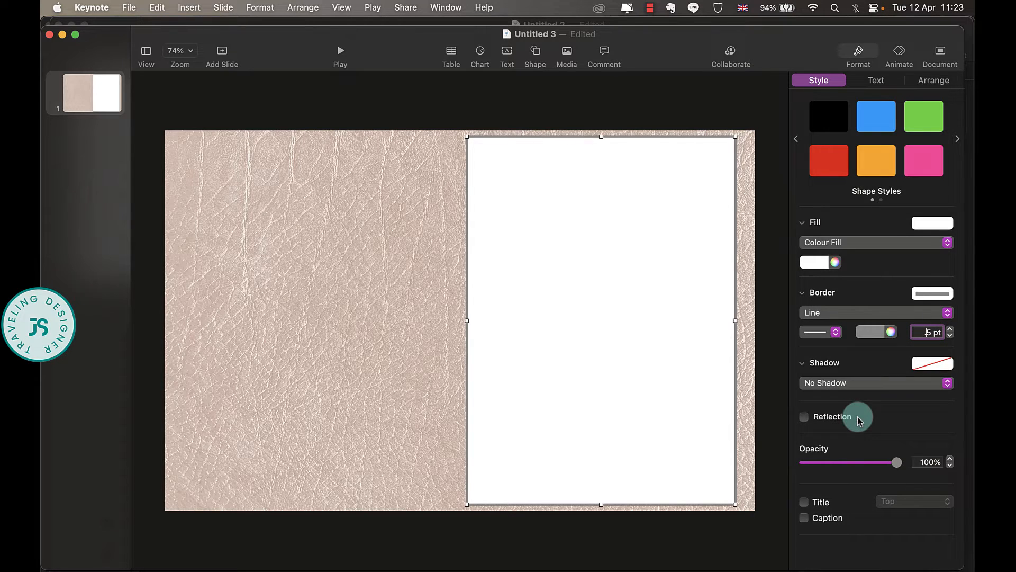
{"action": "left_click", "coordinate": [869, 331]}
{"action": "left_click", "coordinate": [838, 420]}
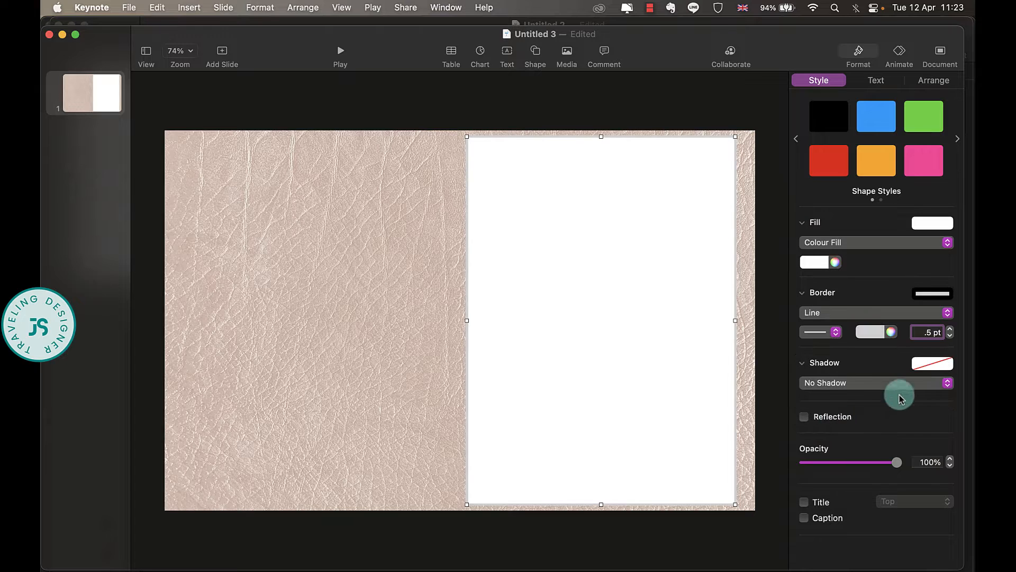
Step: Add a drop shadow to the white rectangle in dark grey with 46% opacity
{"action": "left_click", "coordinate": [876, 388]}
{"action": "left_click", "coordinate": [873, 399]}
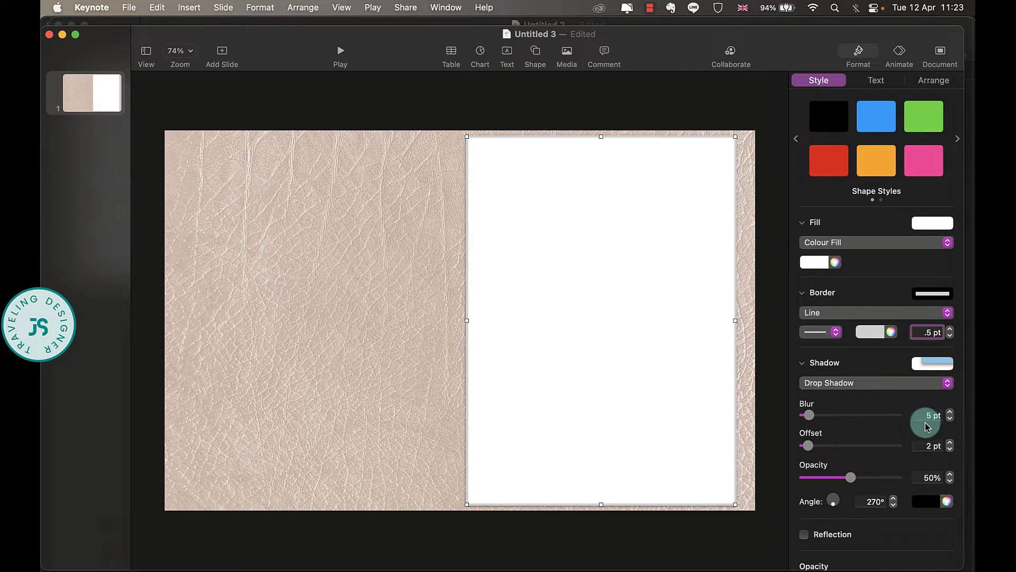
{"action": "left_click", "coordinate": [925, 478]}
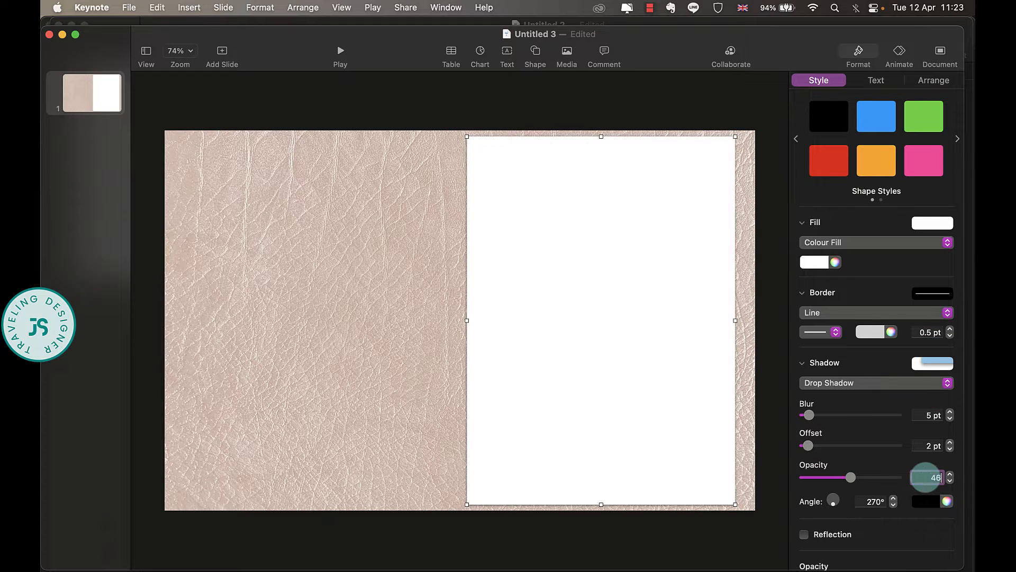
{"action": "left_click", "coordinate": [926, 501]}
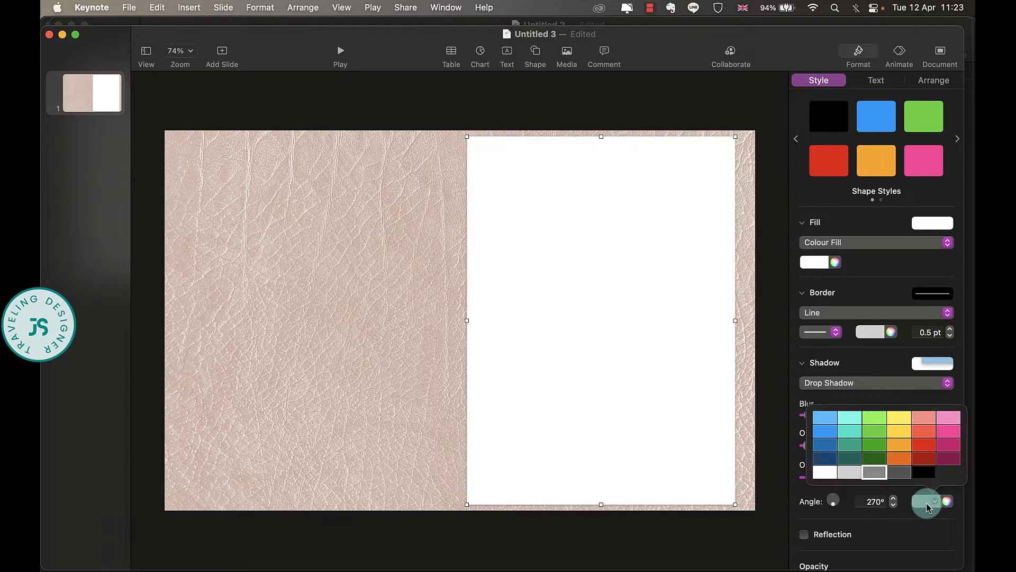
{"action": "left_click", "coordinate": [899, 472]}
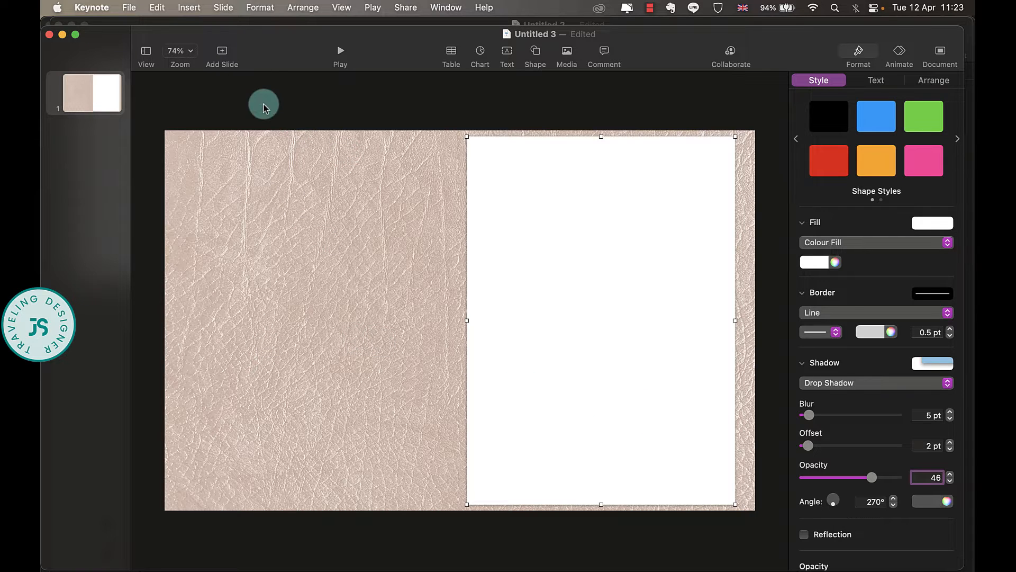
Step: Duplicate the first slide and delete the white rectangle from the copy
{"action": "left_click", "coordinate": [221, 52]}
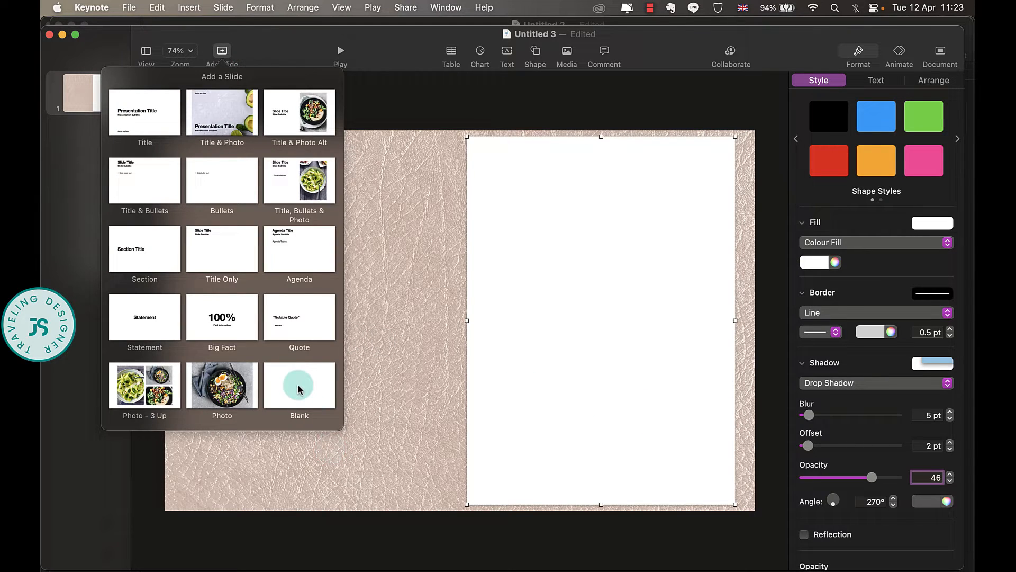
{"action": "left_click", "coordinate": [68, 226]}
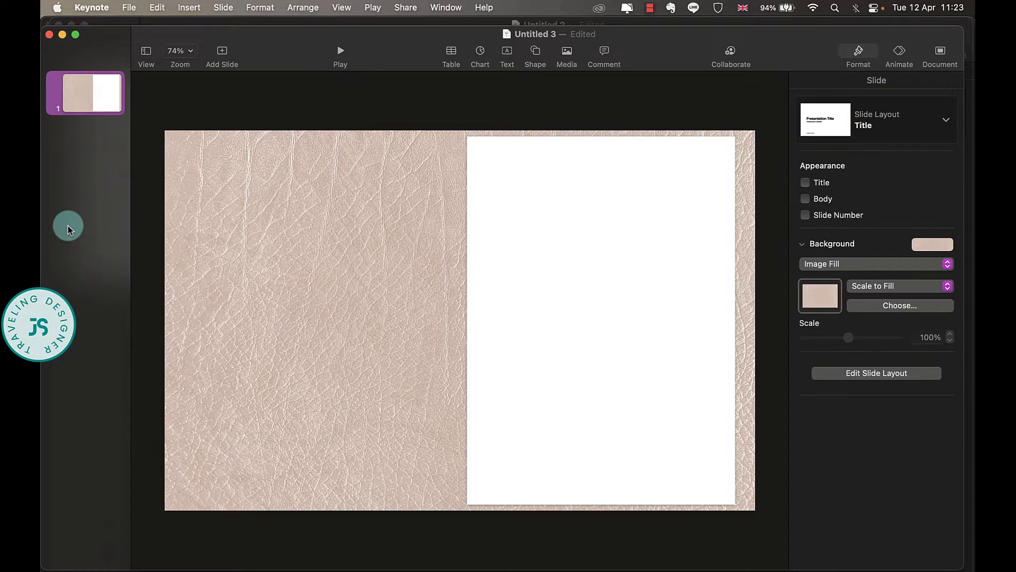
{"action": "right_click", "coordinate": [80, 97]}
{"action": "left_click", "coordinate": [120, 231]}
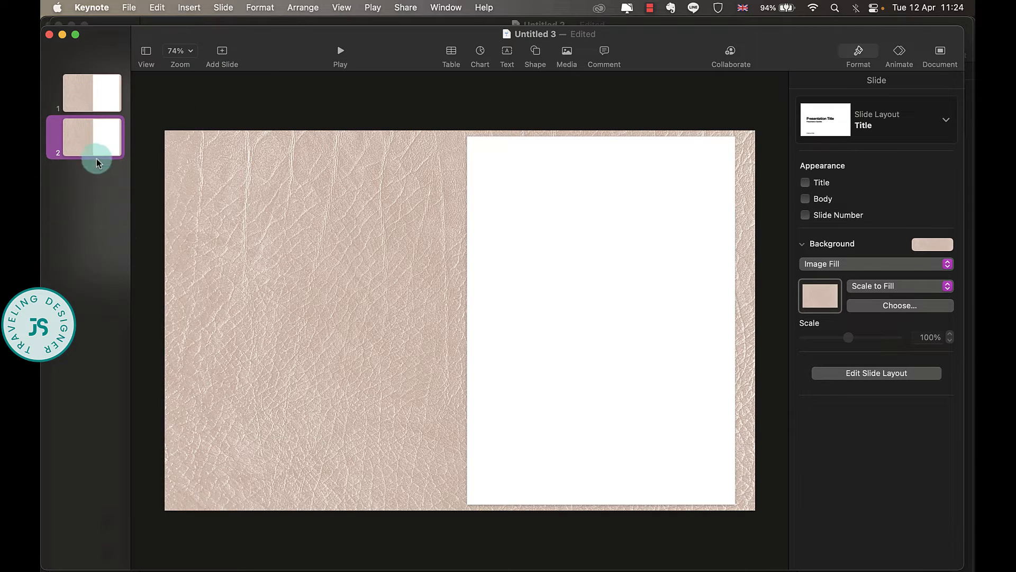
{"action": "left_click", "coordinate": [615, 217]}
{"action": "key", "text": "Delete"}
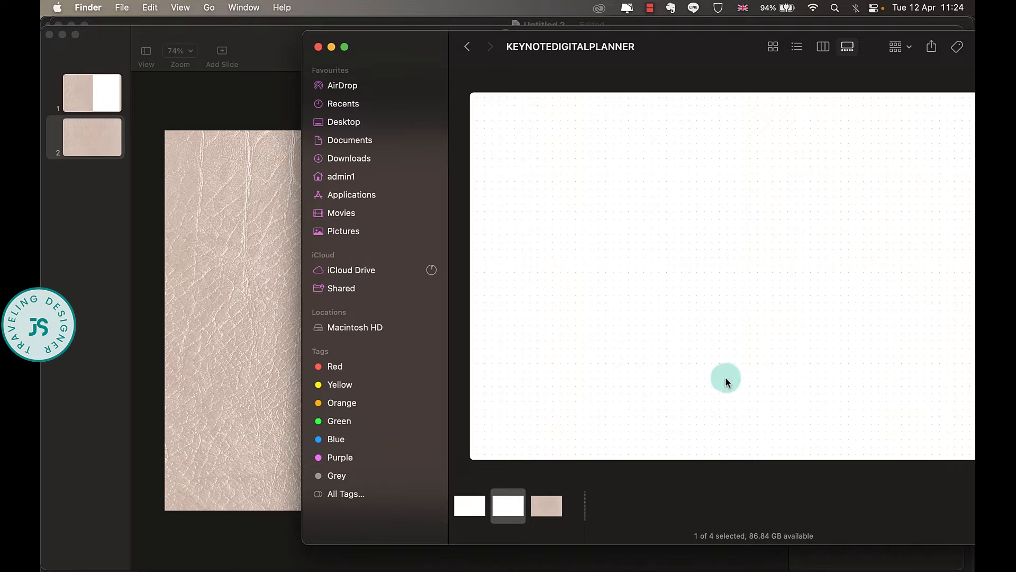
Step: Insert the dotted-grid image from the KEYNOTEDIGITALPLANNER folder into slide 2 and position it over the slide
{"action": "left_click_drag", "start_coordinate": [726, 380], "coordinate": [261, 415]}
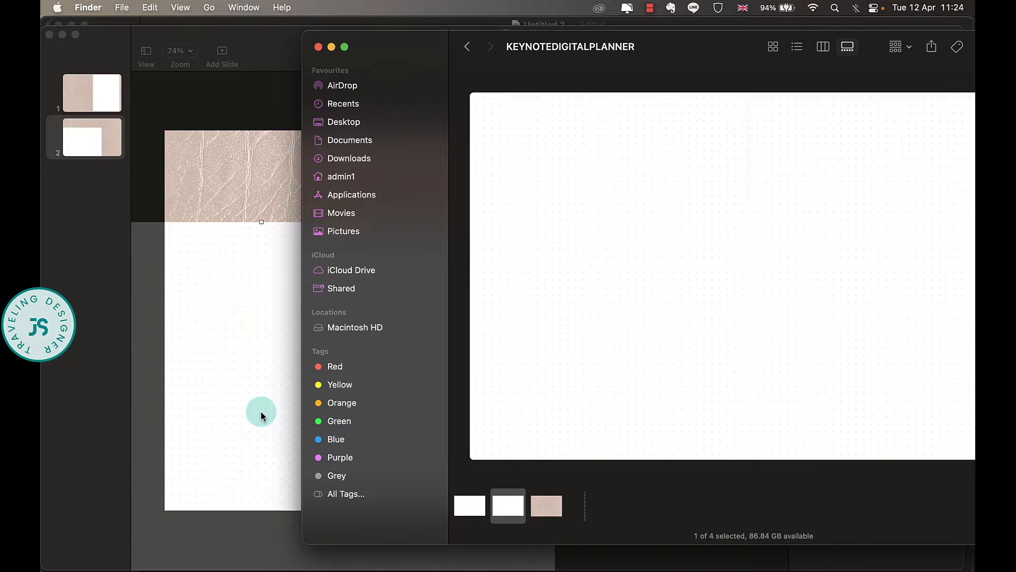
{"action": "left_click", "coordinate": [261, 411]}
{"action": "left_click_drag", "start_coordinate": [354, 347], "coordinate": [562, 269]}
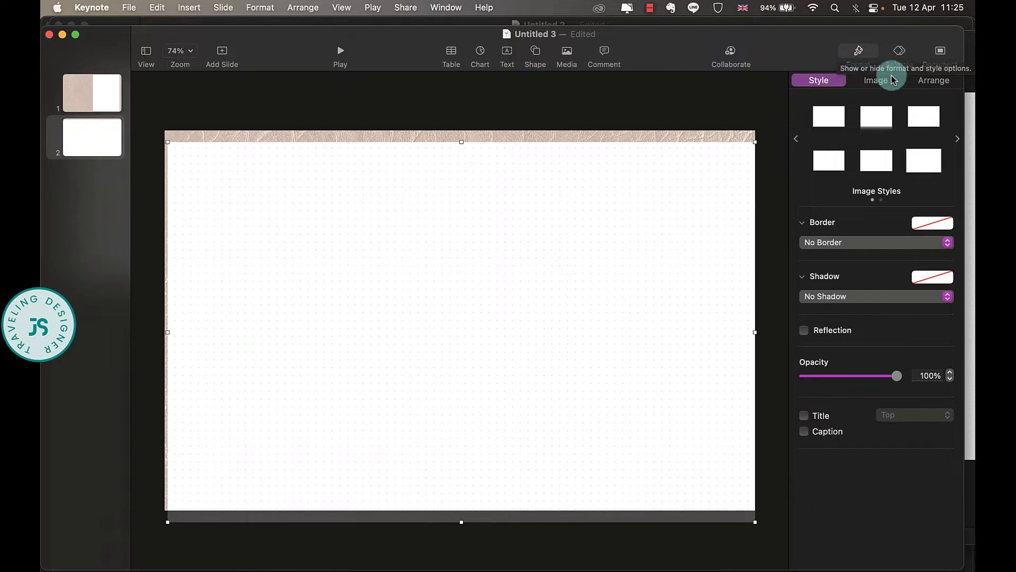
Step: Rotate the dotted-grid image by 90° and move it towards the slide's right half
{"action": "left_click", "coordinate": [933, 80]}
{"action": "left_click", "coordinate": [876, 322]}
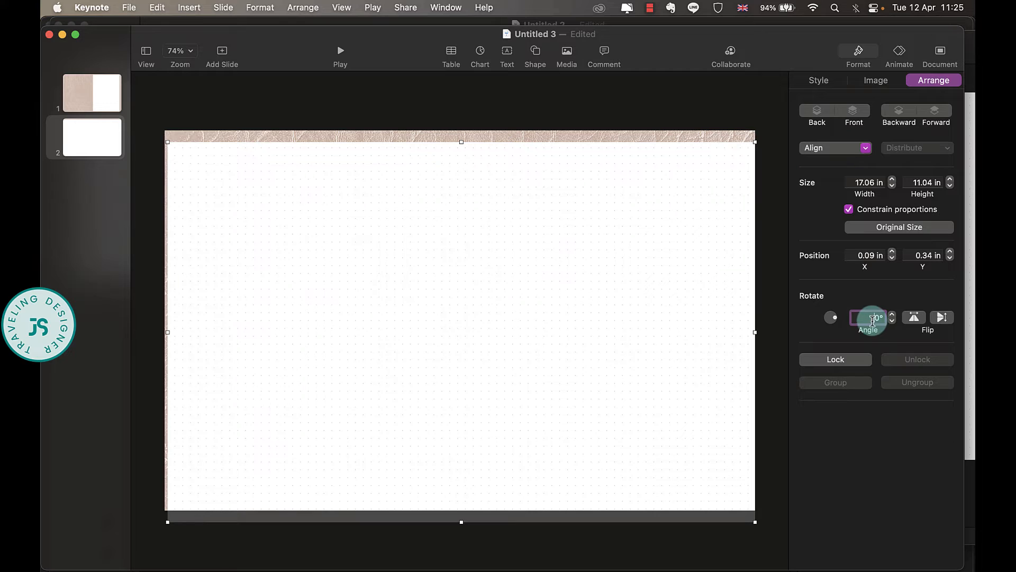
{"action": "type", "text": "9"}
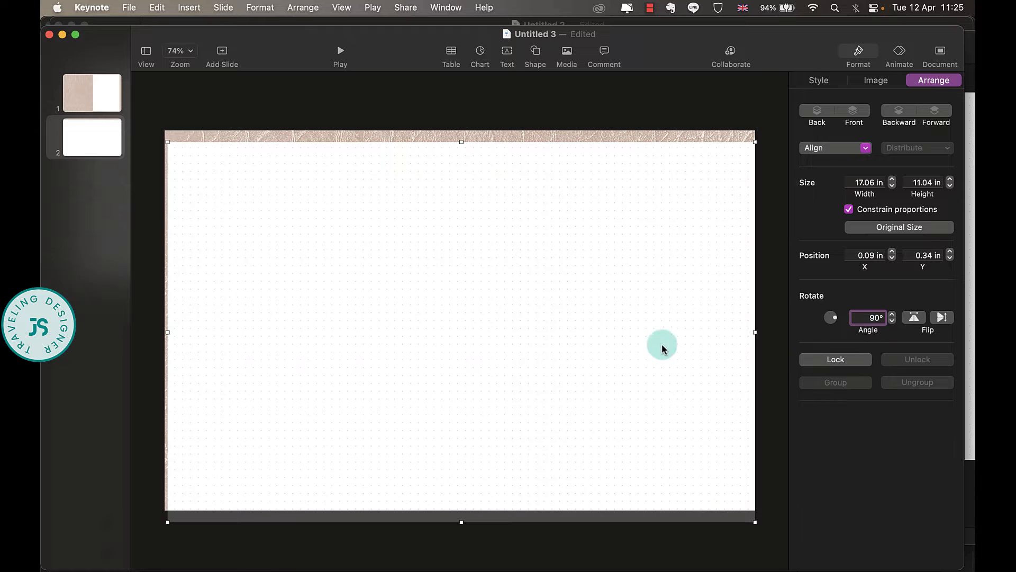
{"action": "key", "text": "Return"}
{"action": "left_click_drag", "start_coordinate": [533, 141], "coordinate": [602, 215]}
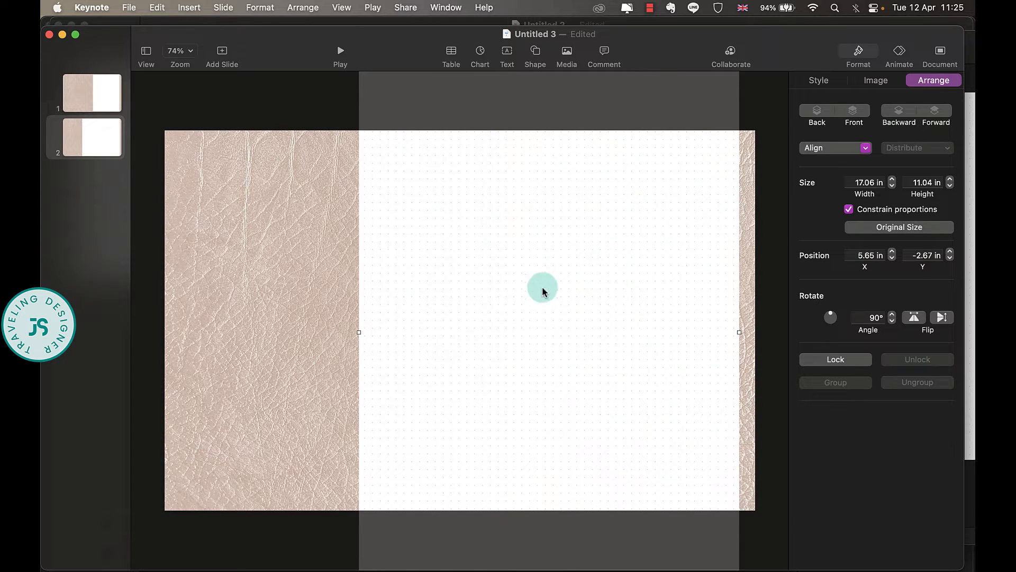
Step: Unconstrain the dotted image's proportions and fit it as a page on the slide's right half, about 10.49 by 7.67 in
{"action": "left_click", "coordinate": [848, 209]}
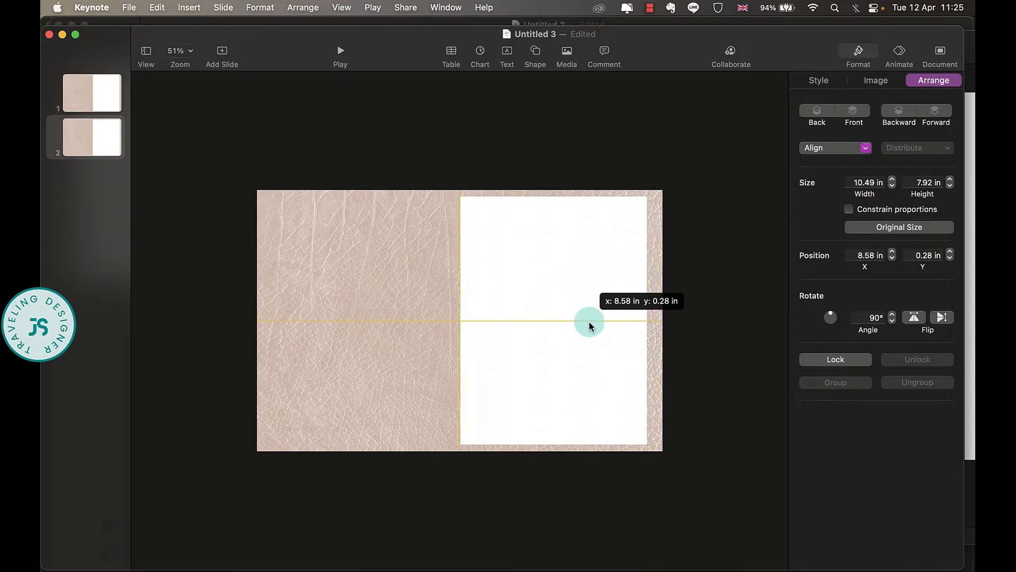
{"action": "left_click_drag", "start_coordinate": [587, 322], "coordinate": [591, 322]}
{"action": "left_click_drag", "start_coordinate": [653, 320], "coordinate": [651, 321]}
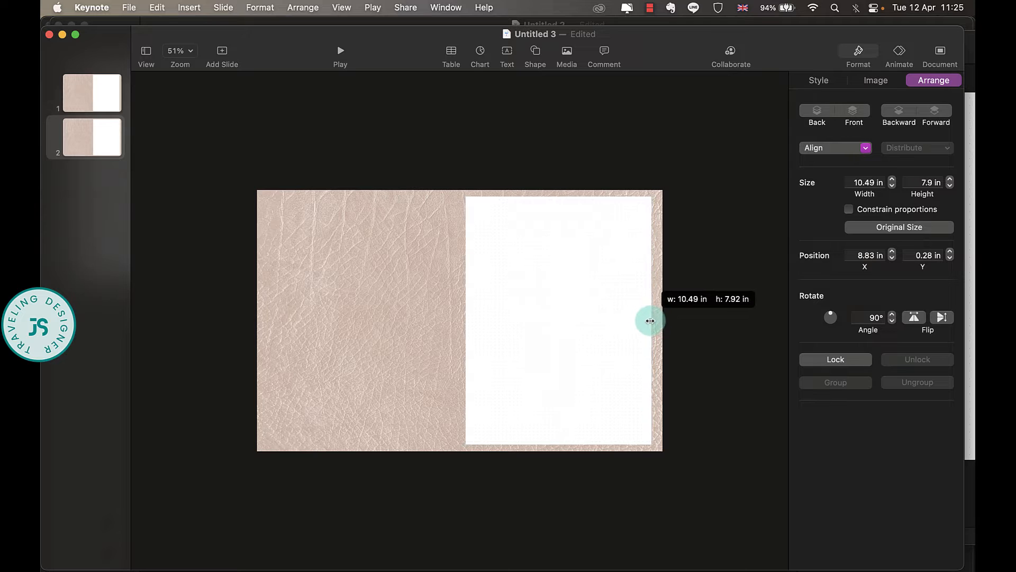
{"action": "left_click_drag", "start_coordinate": [651, 322], "coordinate": [647, 321]}
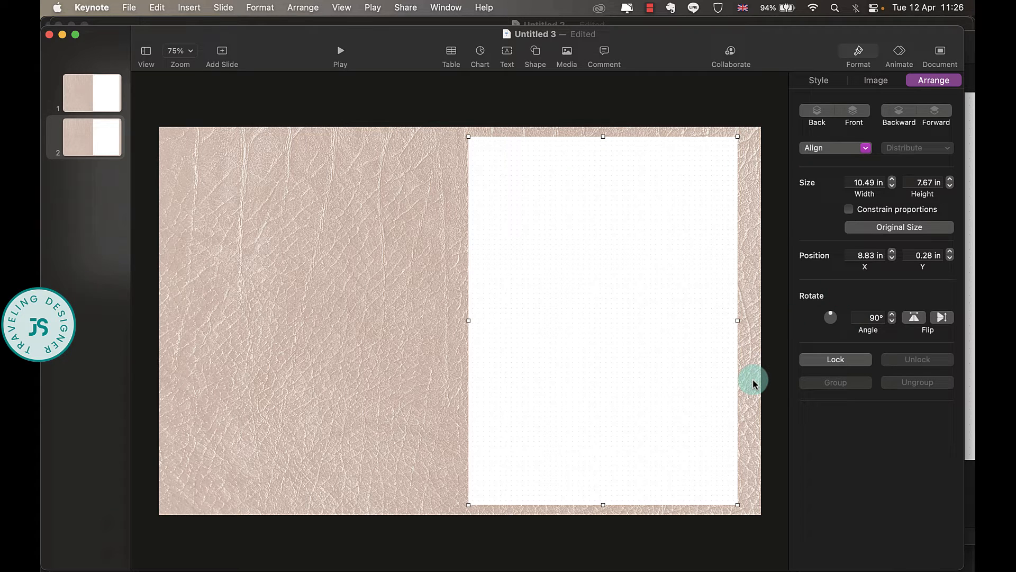
Step: Give the dotted page a light grey 0.5 pt line border and a drop shadow with 46% opacity
{"action": "left_click", "coordinate": [820, 81]}
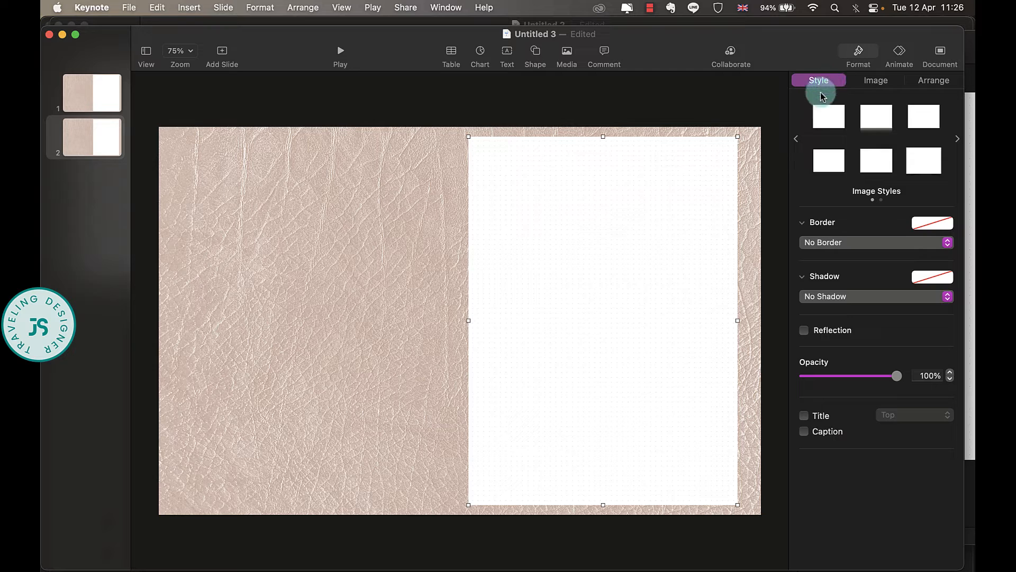
{"action": "left_click", "coordinate": [865, 245]}
{"action": "left_click", "coordinate": [851, 257]}
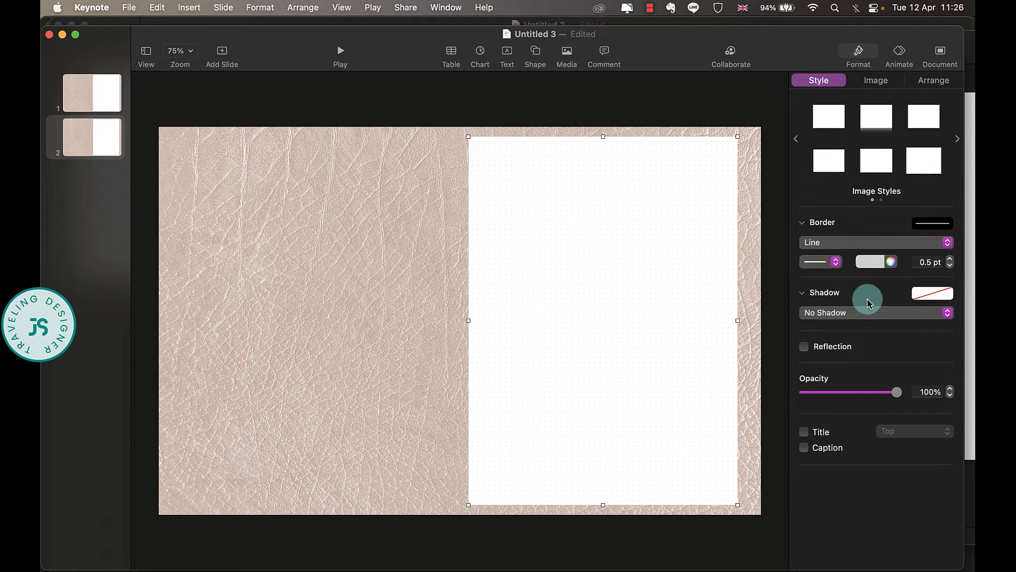
{"action": "left_click", "coordinate": [868, 314]}
{"action": "left_click", "coordinate": [853, 326]}
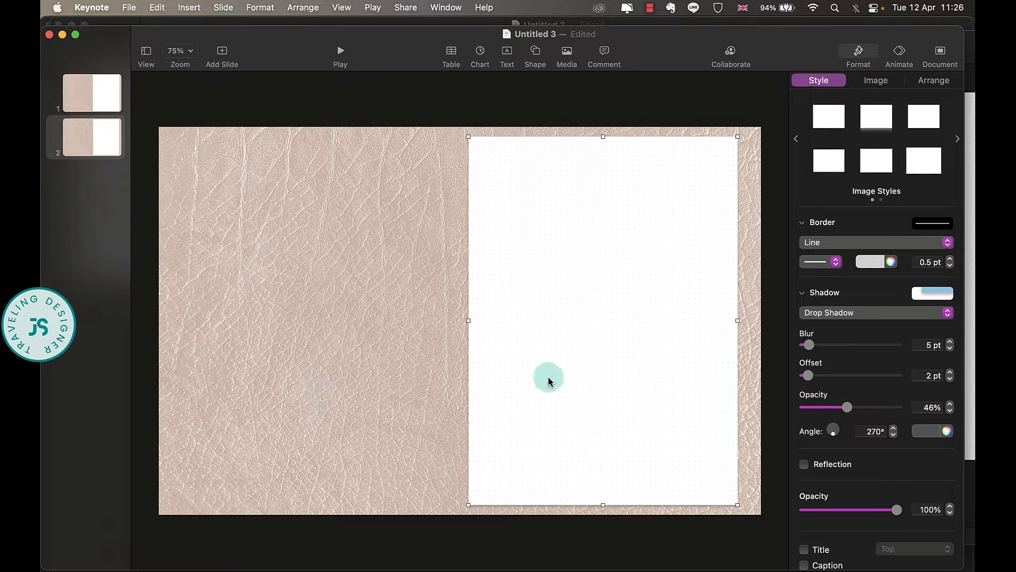
Step: Duplicate the dotted page onto the slide's left half, level with the right page
{"action": "left_click_drag", "start_coordinate": [624, 366], "coordinate": [337, 370]}
{"action": "left_click", "coordinate": [165, 253]}
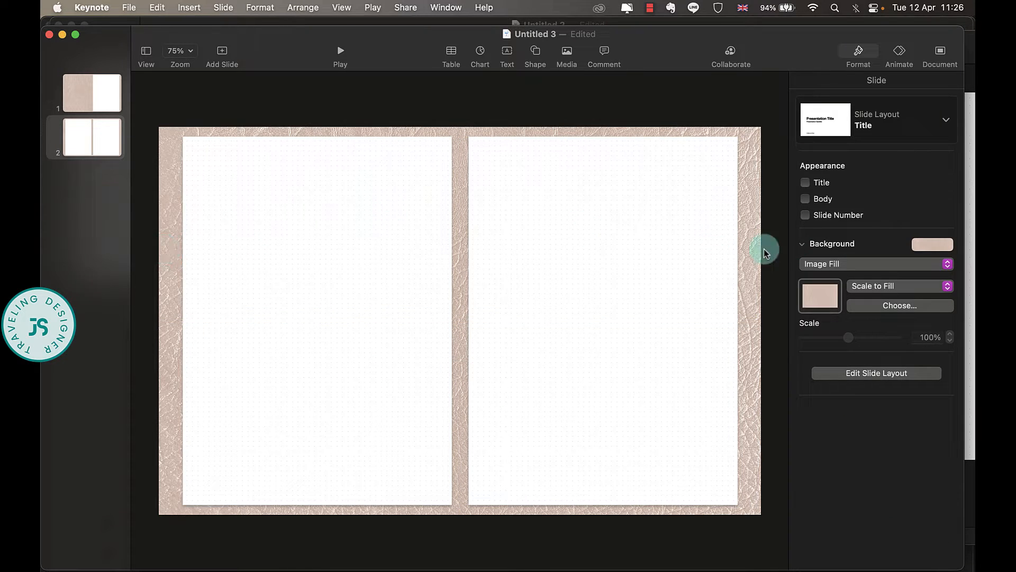
{"action": "left_click", "coordinate": [447, 224]}
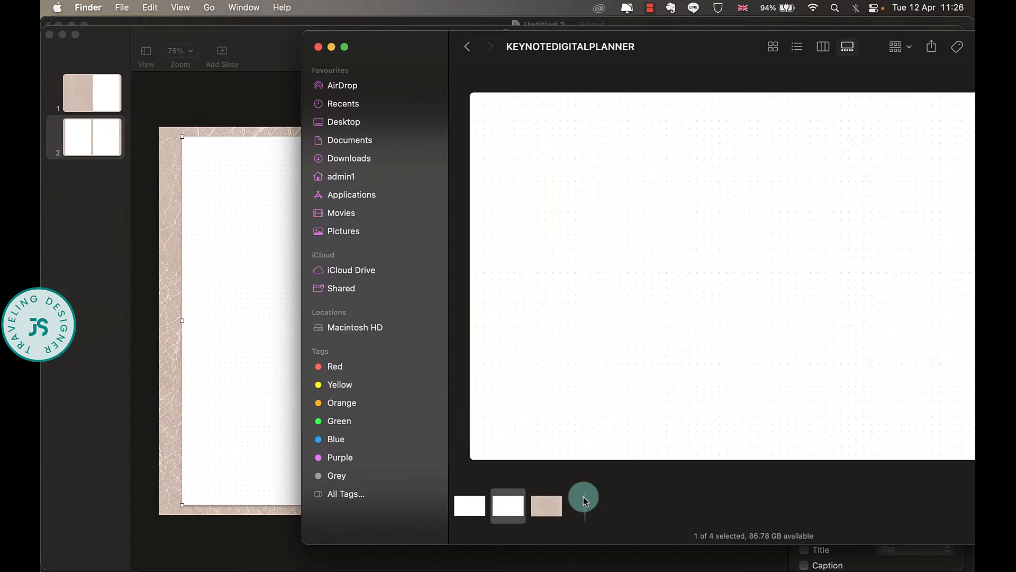
Step: Insert the spiral ring binding image from the planner folder and centre it over the gap between the two dotted pages
{"action": "left_click", "coordinate": [586, 497]}
{"action": "left_click_drag", "start_coordinate": [586, 502], "coordinate": [463, 317]}
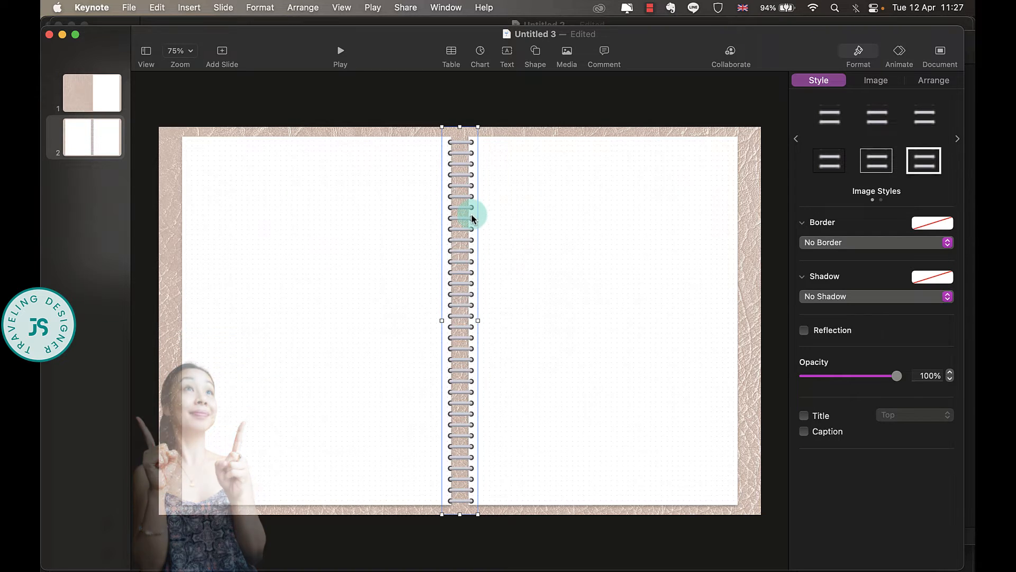
{"action": "mouse_move", "coordinate": [468, 215]}
{"action": "left_mouse_down"}
{"action": "mouse_move", "coordinate": [459, 215]}
{"action": "mouse_move", "coordinate": [469, 217]}
{"action": "left_mouse_up"}
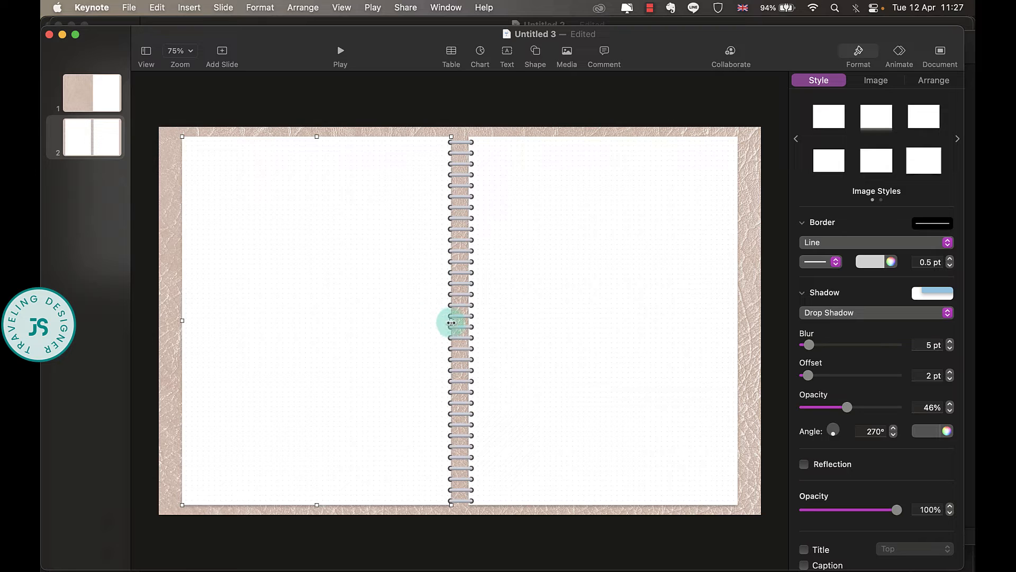
Step: Widen the dotted pages toward the centre to narrow the gap beneath the spiral ring binding
{"action": "left_click_drag", "start_coordinate": [451, 321], "coordinate": [467, 321]}
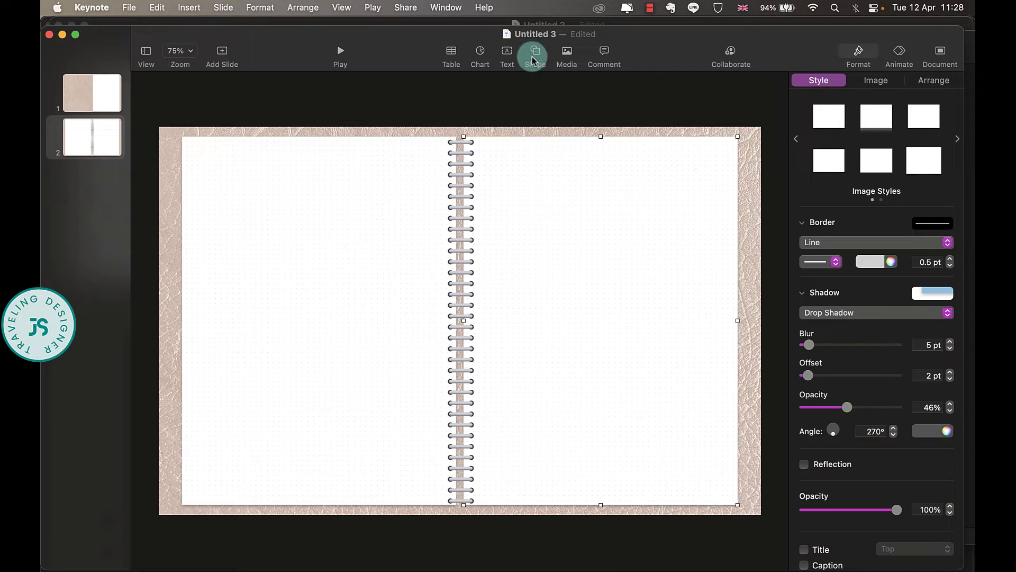
Step: Add a text box reading INDEX and place it in the lower-right corner of the right dotted page
{"action": "left_click", "coordinate": [508, 53]}
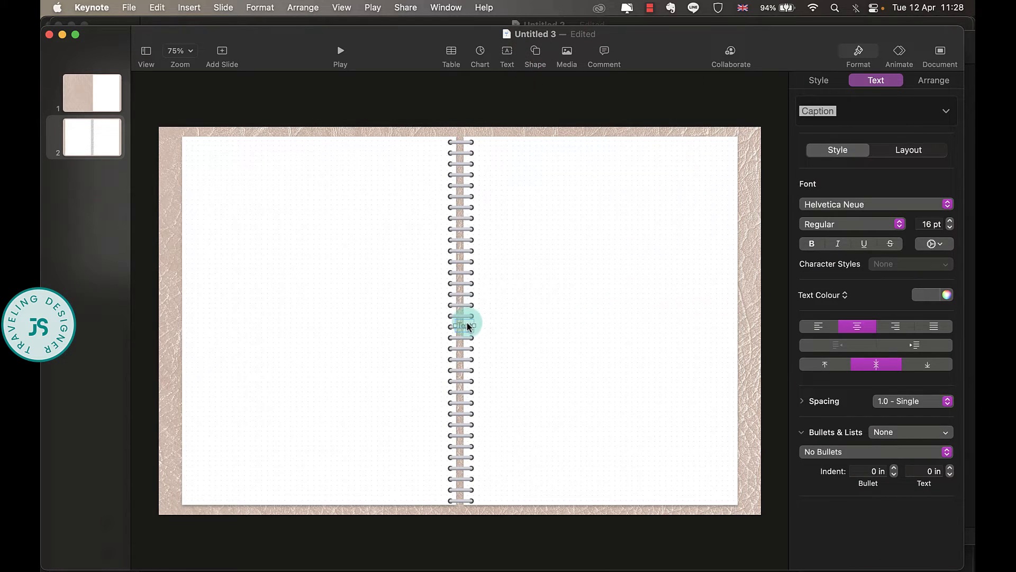
{"action": "left_click_drag", "start_coordinate": [467, 325], "coordinate": [597, 302]}
{"action": "double_click", "coordinate": [597, 302]}
{"action": "type", "text": "INDEX"}
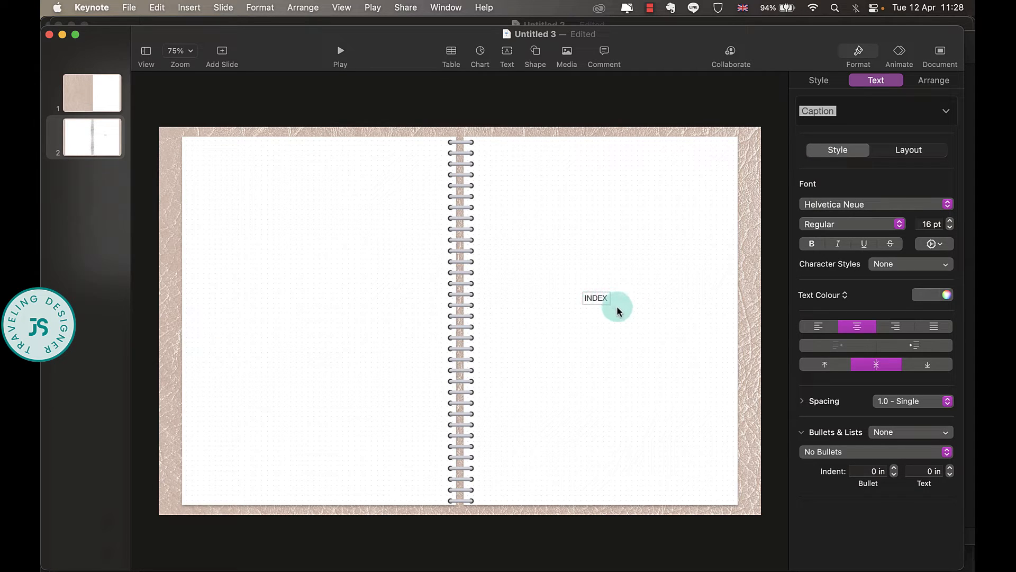
{"action": "left_click", "coordinate": [612, 305]}
{"action": "left_click_drag", "start_coordinate": [614, 298], "coordinate": [717, 491]}
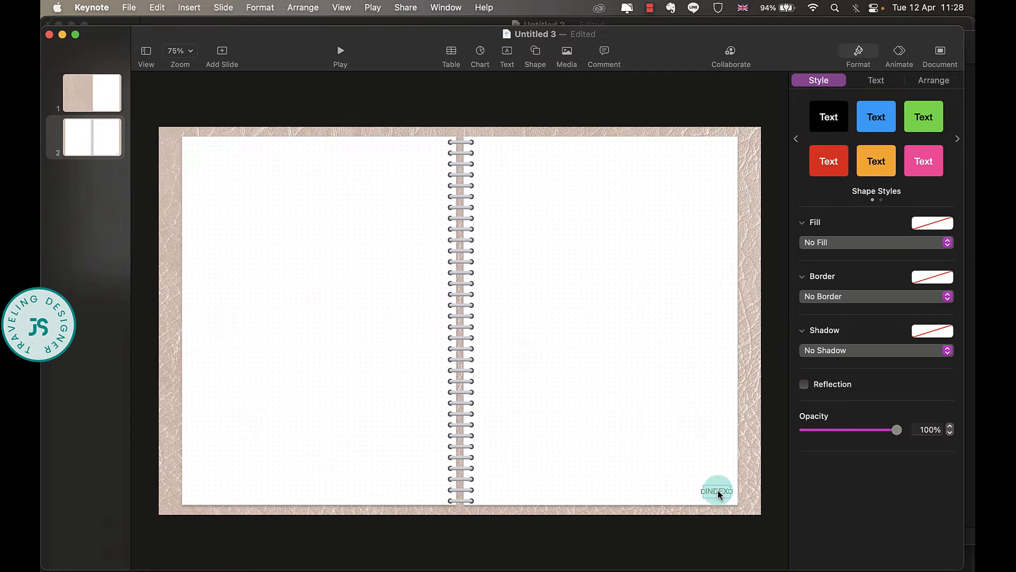
Step: Link the INDEX text box to slide 1
{"action": "right_click", "coordinate": [717, 490]}
{"action": "mouse_move", "coordinate": [790, 505]}
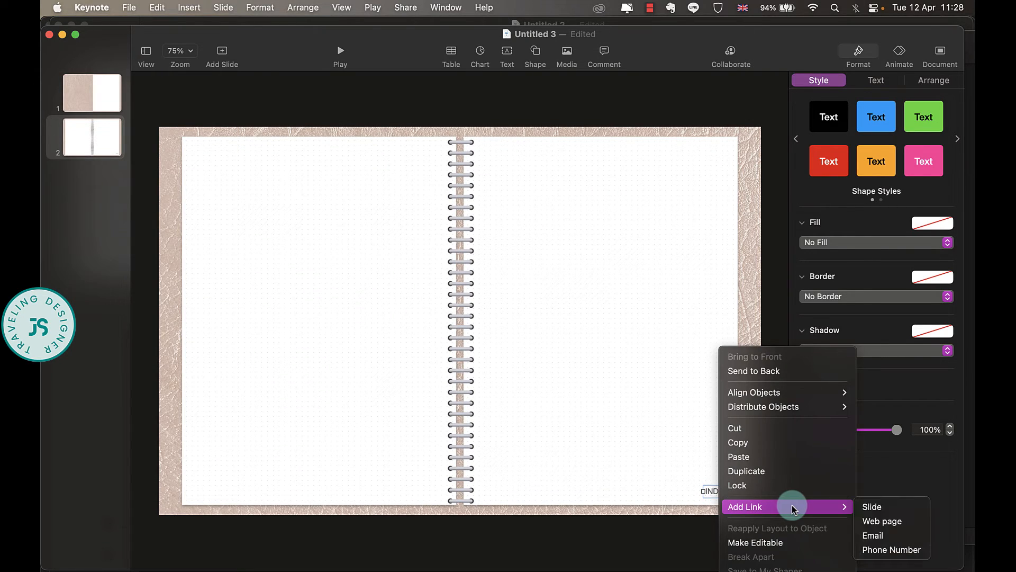
{"action": "left_click", "coordinate": [881, 506]}
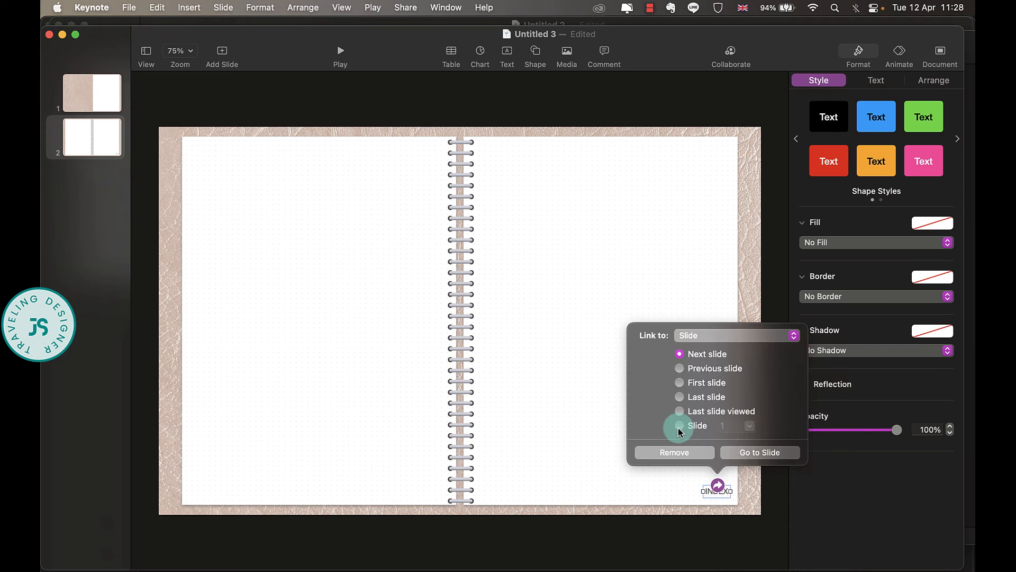
{"action": "left_click", "coordinate": [679, 426]}
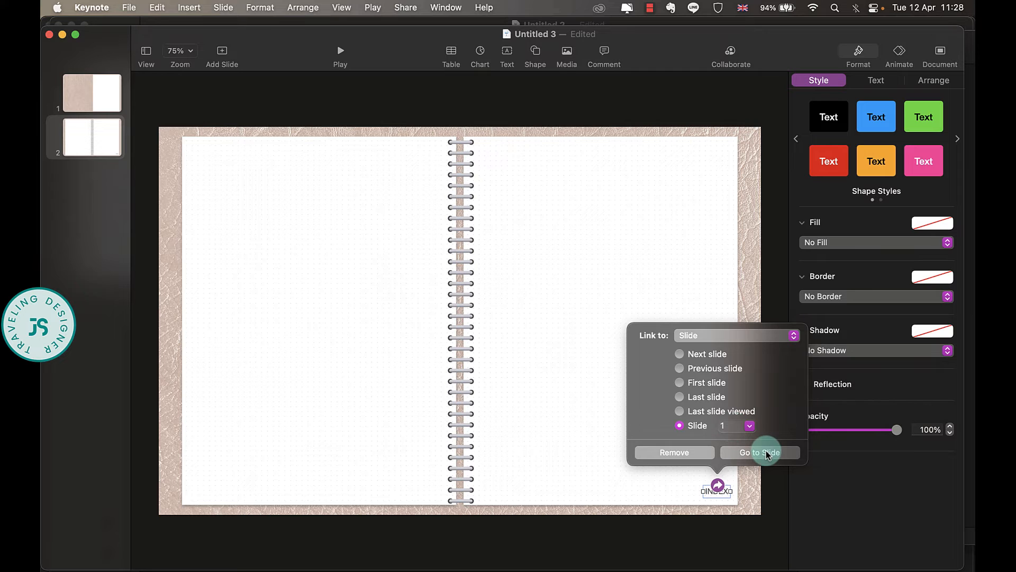
{"action": "left_click", "coordinate": [749, 485]}
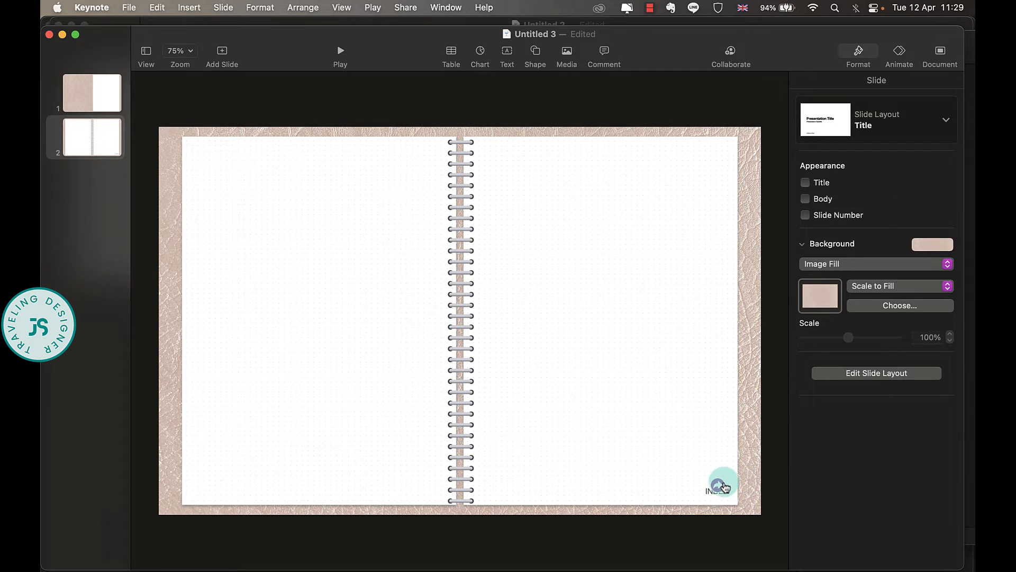
{"action": "scroll", "coordinate": [730, 486], "scroll_direction": "up", "scroll_amount": 5}
{"action": "scroll", "coordinate": [725, 487], "scroll_direction": "down", "scroll_amount": 5}
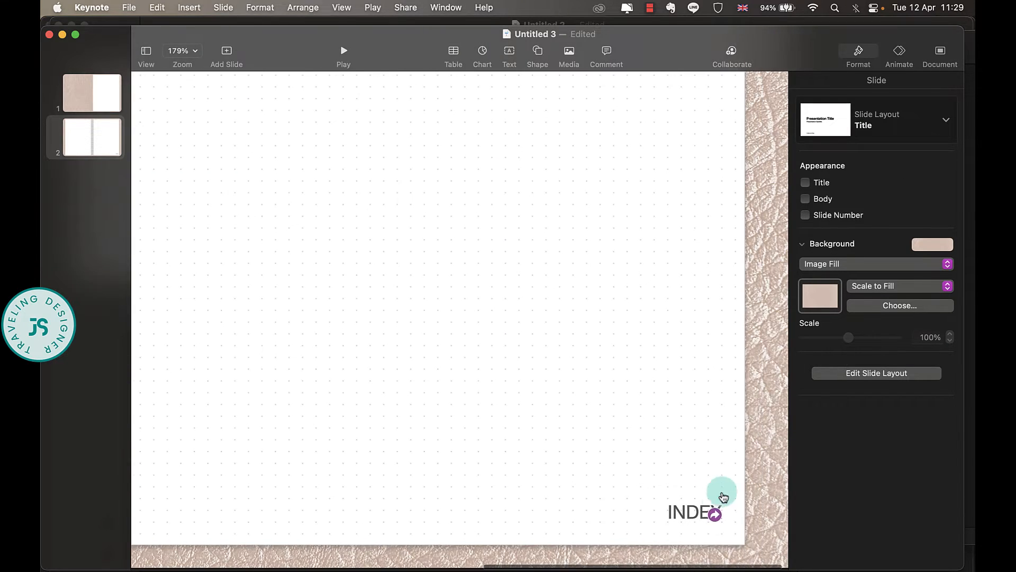
{"action": "scroll", "coordinate": [721, 521], "scroll_direction": "down", "scroll_amount": 5}
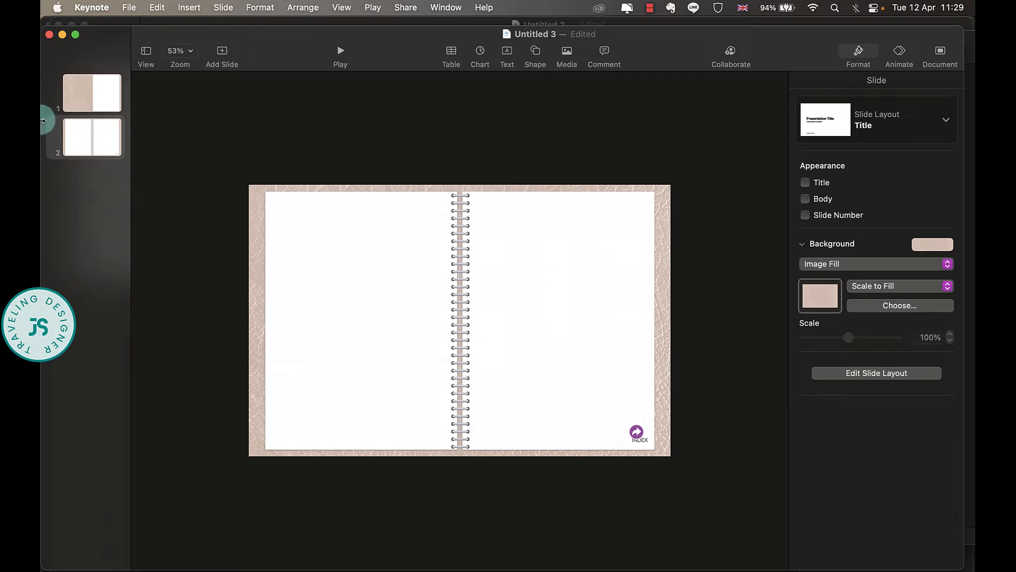
Step: Duplicate the dotted notebook slide twice to make slides 3 and 4
{"action": "right_click", "coordinate": [104, 138]}
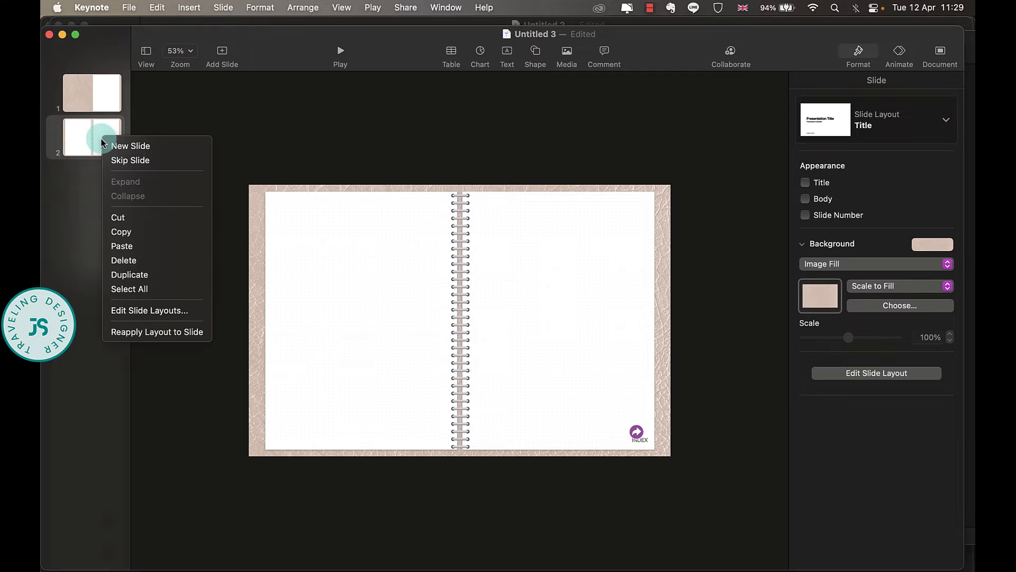
{"action": "left_click", "coordinate": [157, 272]}
{"action": "right_click", "coordinate": [114, 180]}
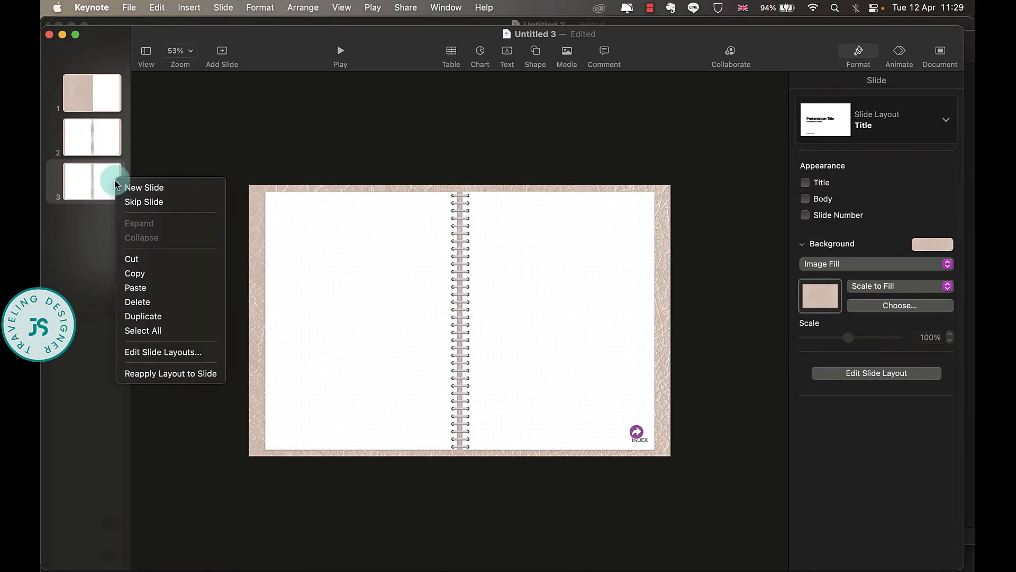
{"action": "left_click", "coordinate": [165, 315]}
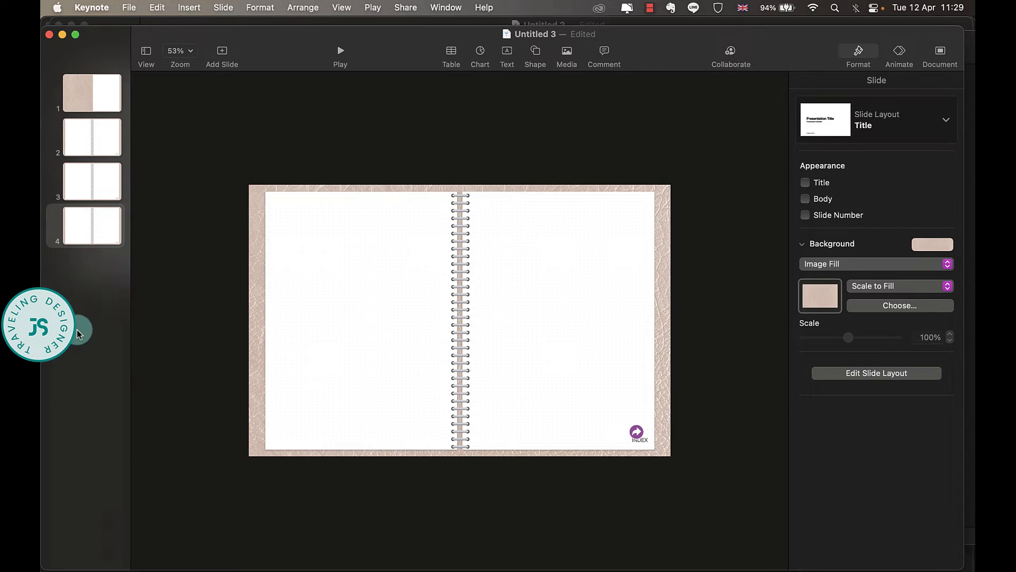
{"action": "mouse_move", "coordinate": [104, 200]}
{"action": "left_mouse_down"}
{"action": "mouse_move", "coordinate": [104, 187]}
{"action": "mouse_move", "coordinate": [101, 239]}
{"action": "left_mouse_up"}
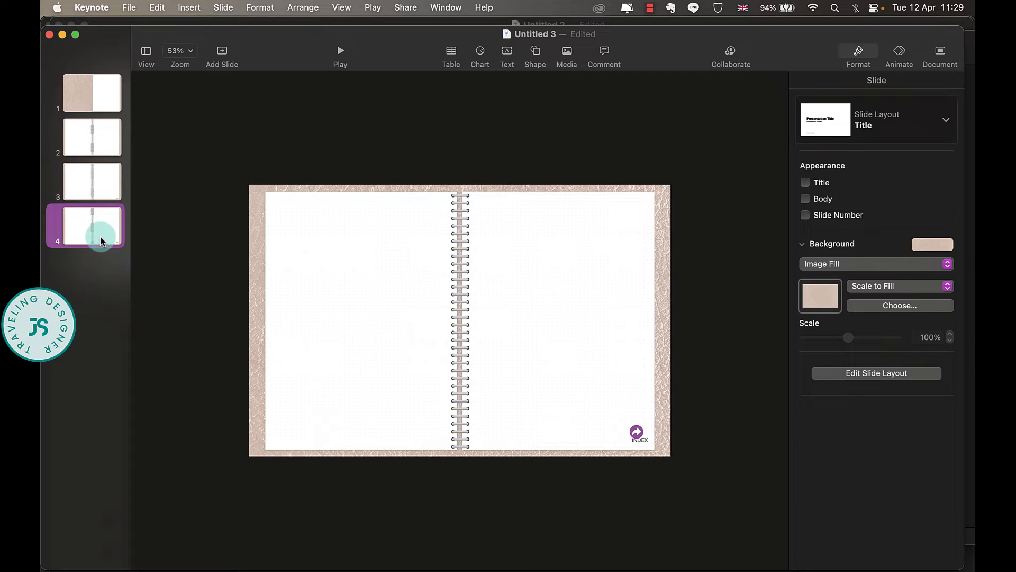
Step: On slide 1, add a text box reading PAGE 1 on the white page
{"action": "left_click", "coordinate": [87, 94]}
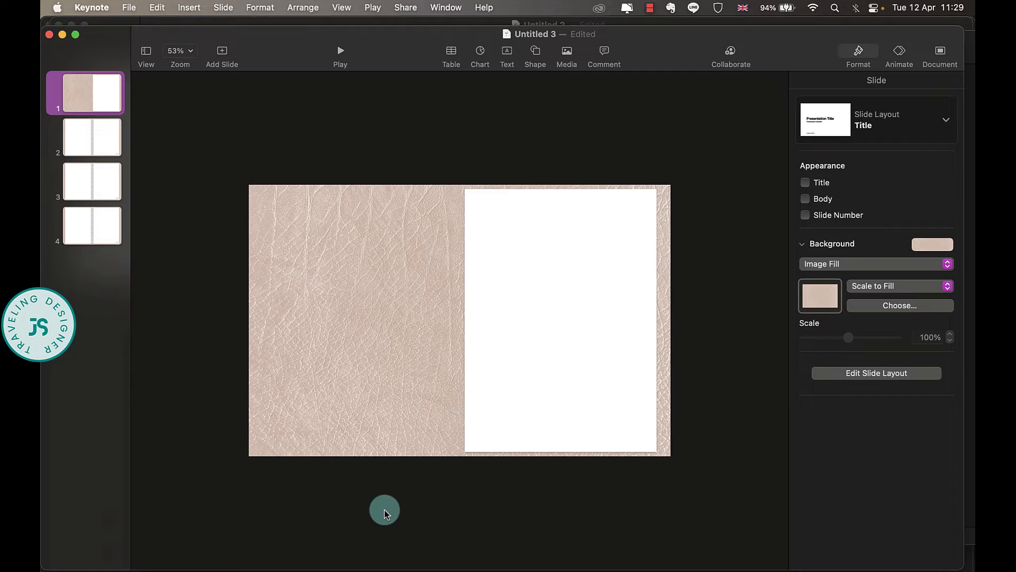
{"action": "key", "text": "super+shift+period"}
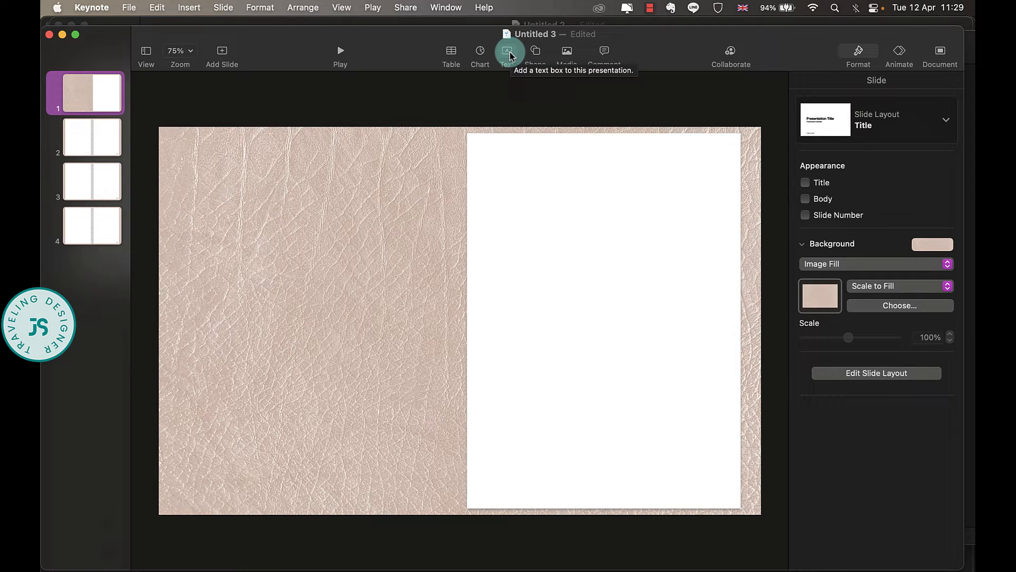
{"action": "left_click", "coordinate": [508, 52]}
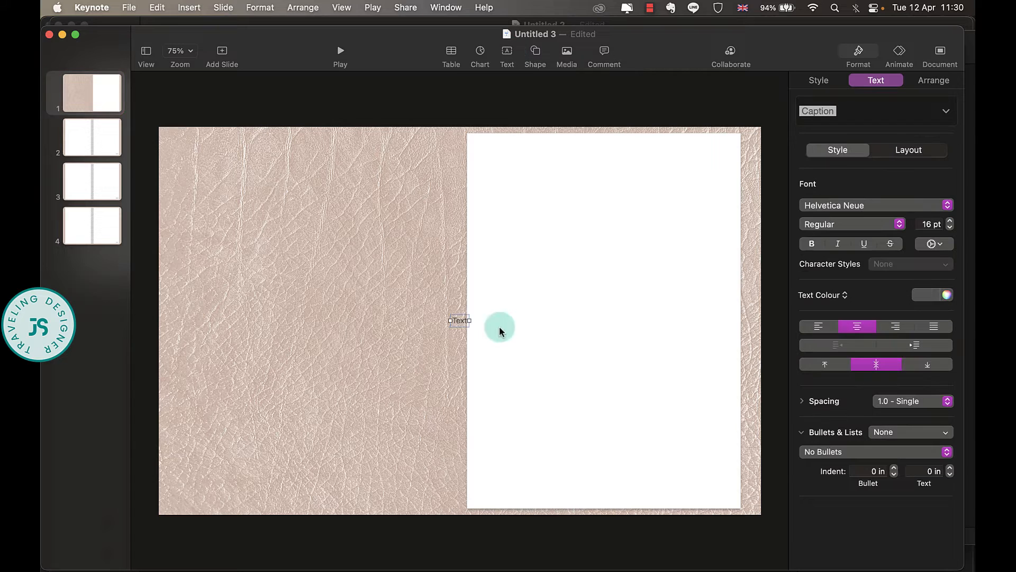
{"action": "left_click_drag", "start_coordinate": [458, 324], "coordinate": [546, 365]}
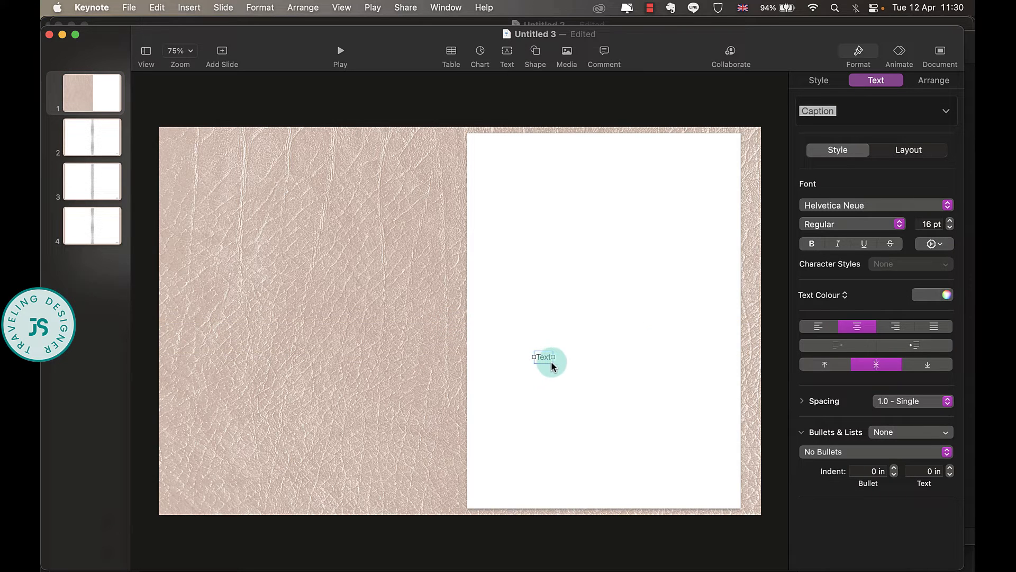
{"action": "double_click", "coordinate": [544, 360]}
{"action": "type", "text": "PAGE 1"}
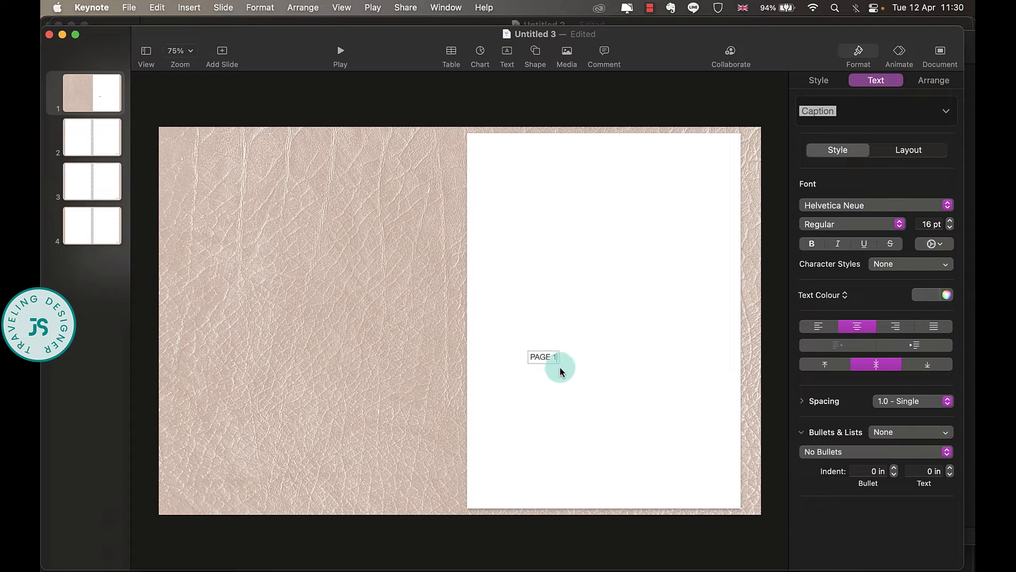
{"action": "key", "text": "Escape"}
Step: Duplicate the PAGE 1 label directly below itself and change the copy's text to PAGE 2
{"action": "left_click_drag", "start_coordinate": [547, 357], "coordinate": [545, 376]}
{"action": "triple_click", "coordinate": [546, 378]}
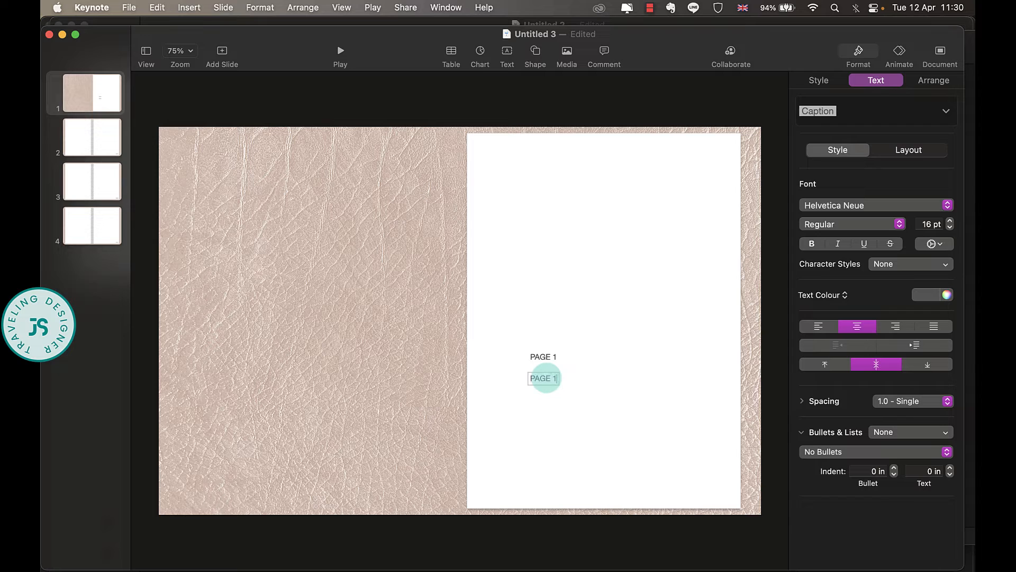
{"action": "key", "text": "BackSpace"}
{"action": "type", "text": "2"}
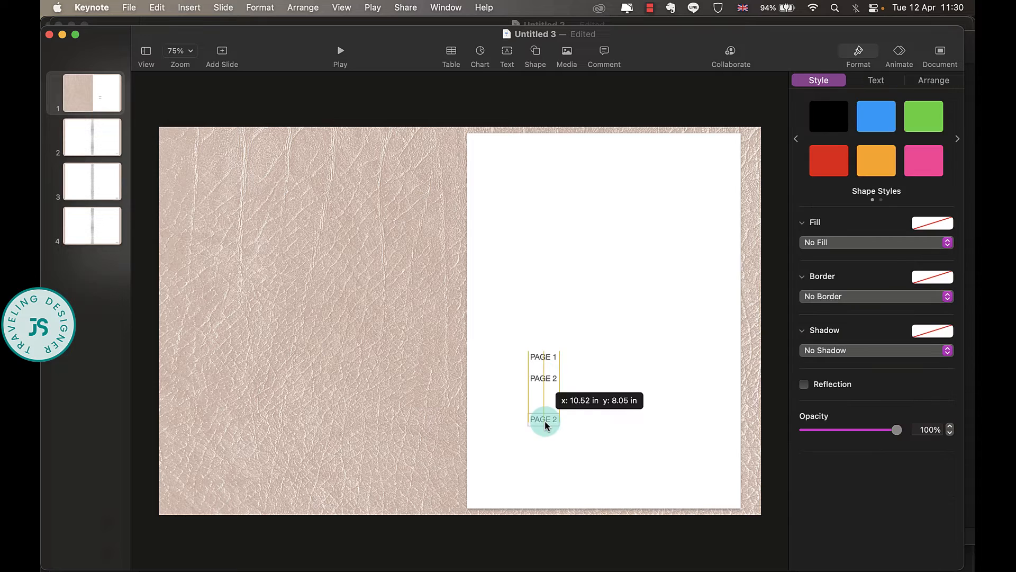
Step: Duplicate the PAGE 2 label below itself, change the copy to PAGE 3 and space it evenly with the others
{"action": "left_click_drag", "start_coordinate": [546, 421], "coordinate": [547, 406]}
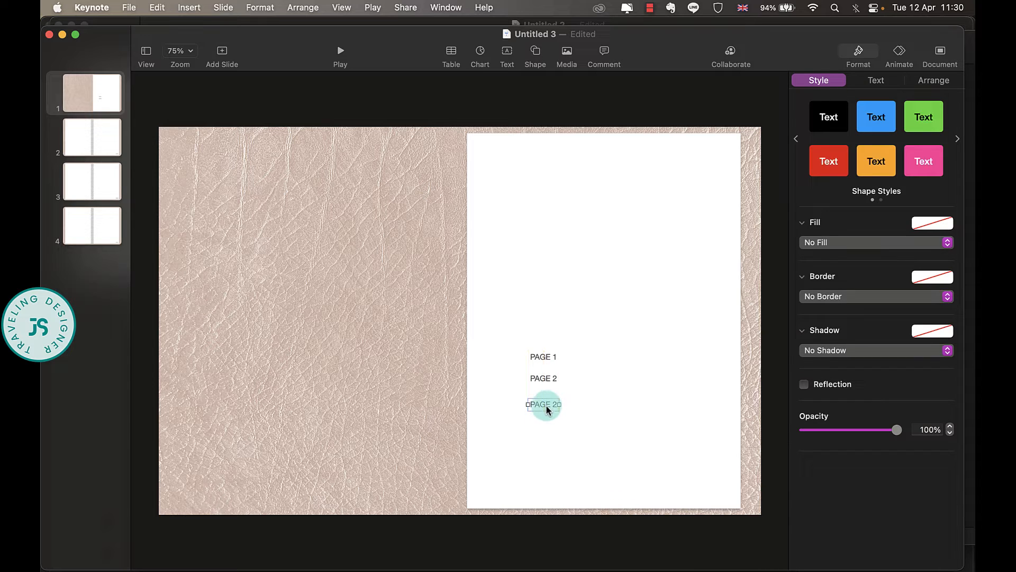
{"action": "left_click", "coordinate": [550, 404]}
{"action": "key", "text": "BackSpace"}
{"action": "type", "text": "3"}
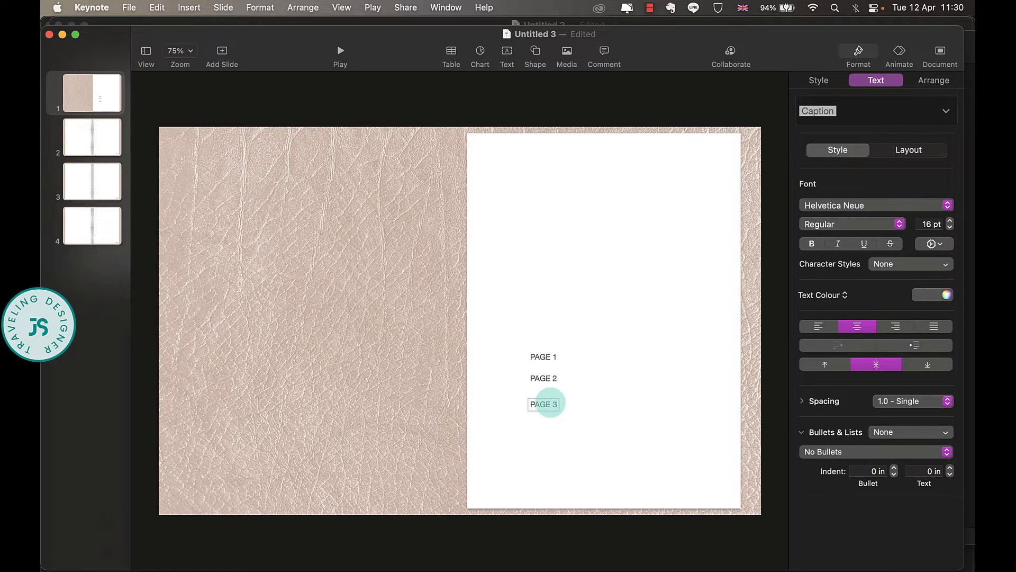
{"action": "left_click_drag", "start_coordinate": [556, 404], "coordinate": [554, 405]}
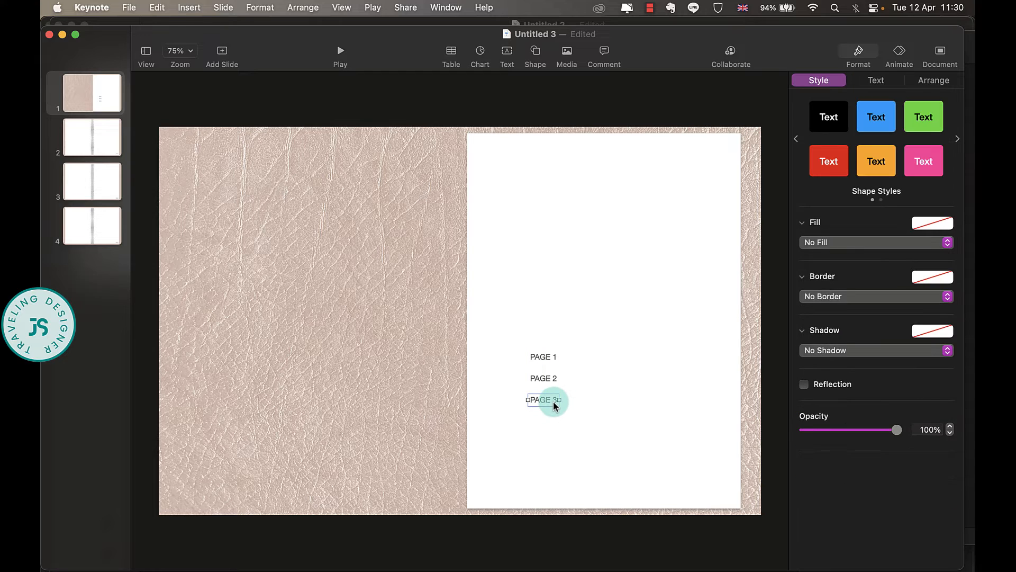
Step: Set all three page labels to 28 pt and move them together to the upper middle of the white page
{"action": "left_click", "coordinate": [586, 332]}
{"action": "left_click", "coordinate": [545, 357]}
{"action": "left_click", "coordinate": [546, 380], "text": "shift"}
{"action": "left_click", "coordinate": [545, 402], "text": "shift"}
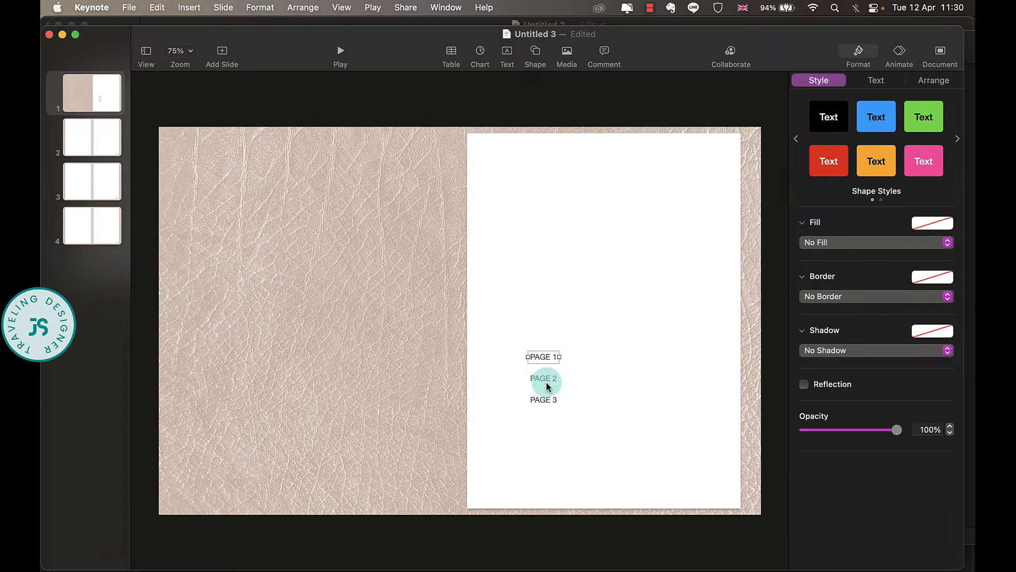
{"action": "left_click", "coordinate": [877, 80]}
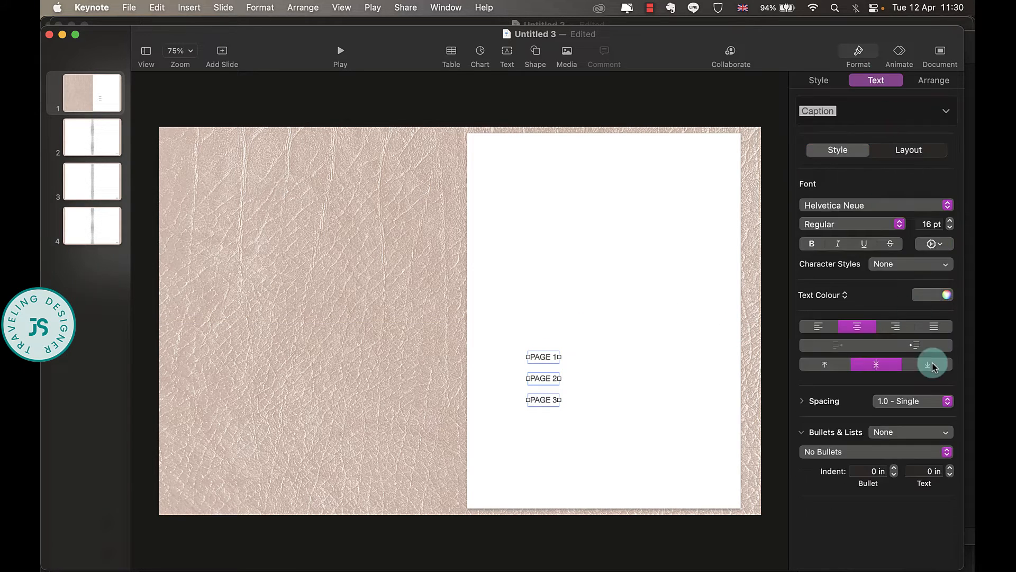
{"action": "left_click", "coordinate": [952, 221]}
{"action": "left_click", "coordinate": [951, 221]}
{"action": "left_click", "coordinate": [951, 221]}
{"action": "left_click", "coordinate": [951, 220]}
{"action": "left_click_drag", "start_coordinate": [526, 385], "coordinate": [580, 299]}
{"action": "left_click", "coordinate": [603, 388]}
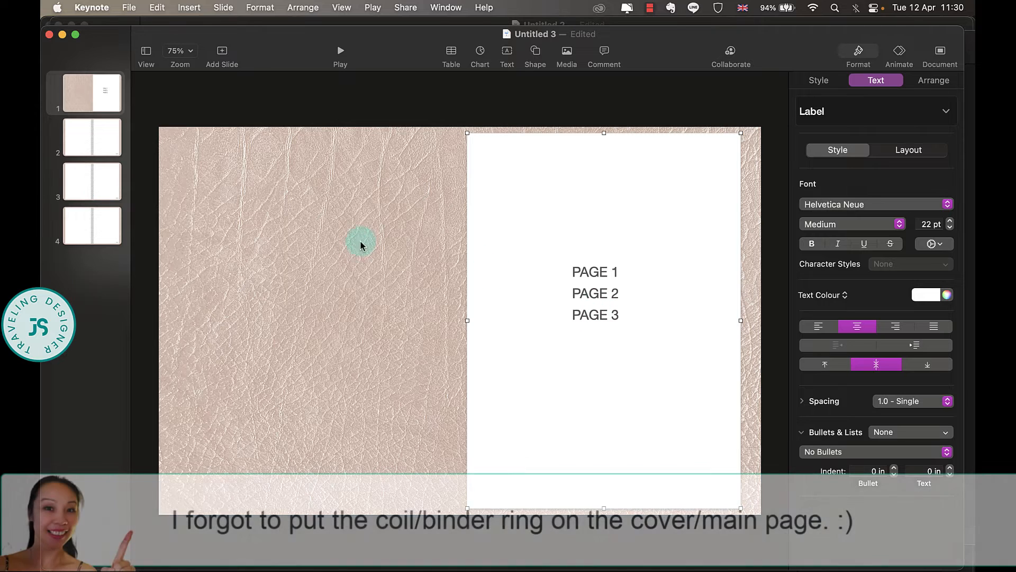
Step: Link the PAGE 1 label to slide 2
{"action": "left_click", "coordinate": [607, 274]}
{"action": "right_click", "coordinate": [607, 274]}
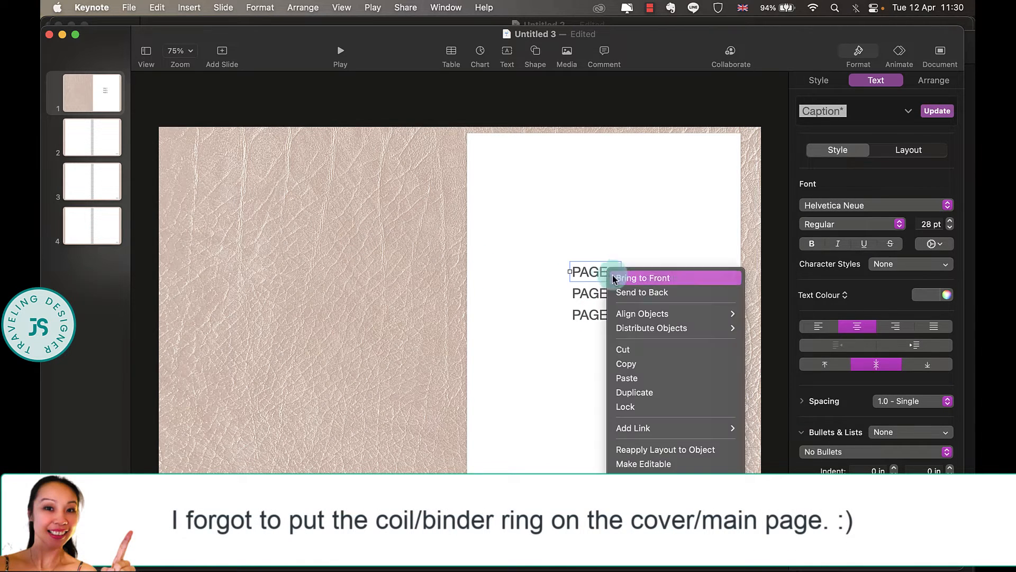
{"action": "mouse_move", "coordinate": [681, 427]}
{"action": "left_click", "coordinate": [758, 427]}
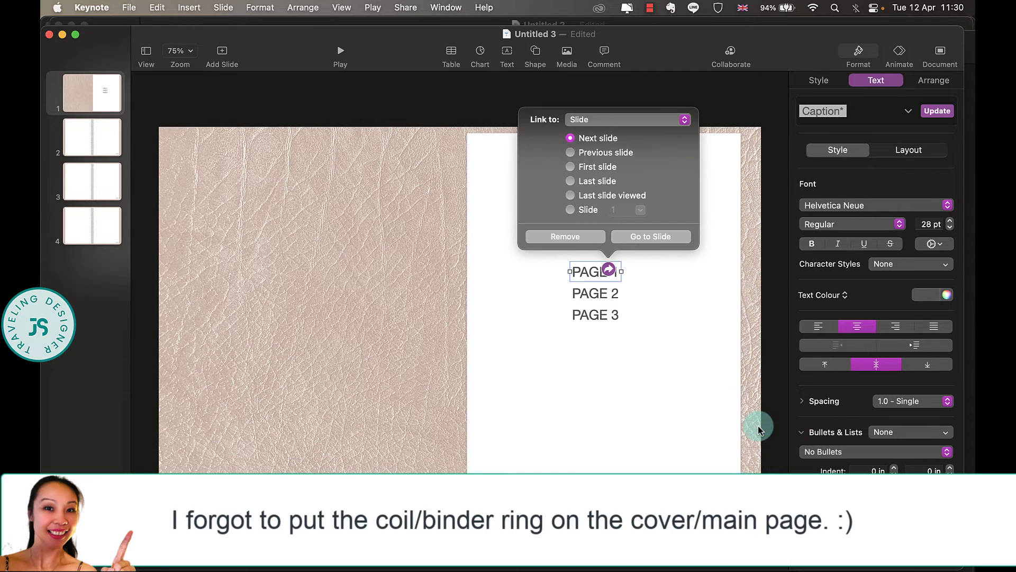
{"action": "left_click", "coordinate": [571, 210]}
{"action": "left_click", "coordinate": [641, 210]}
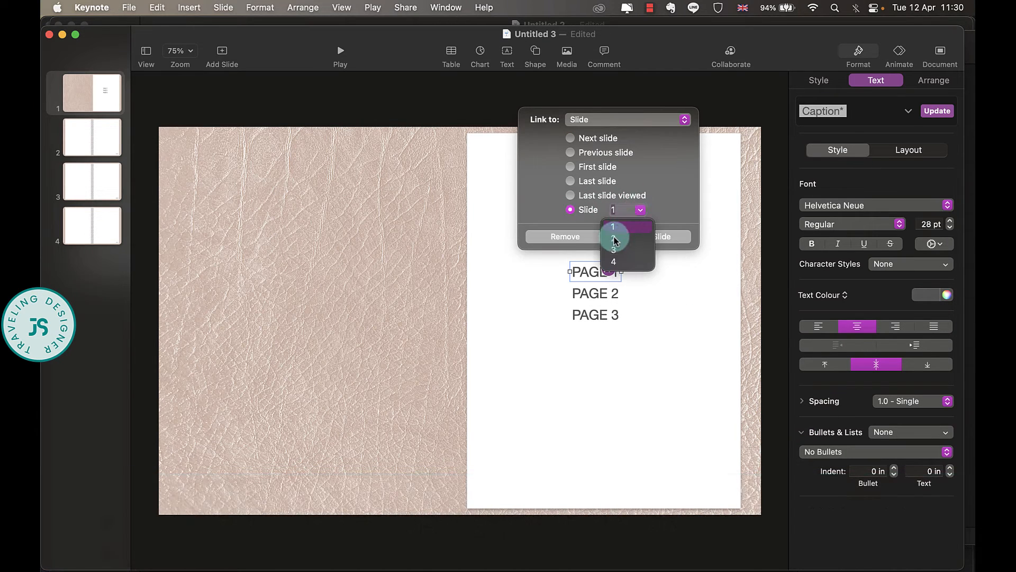
{"action": "left_click", "coordinate": [613, 239]}
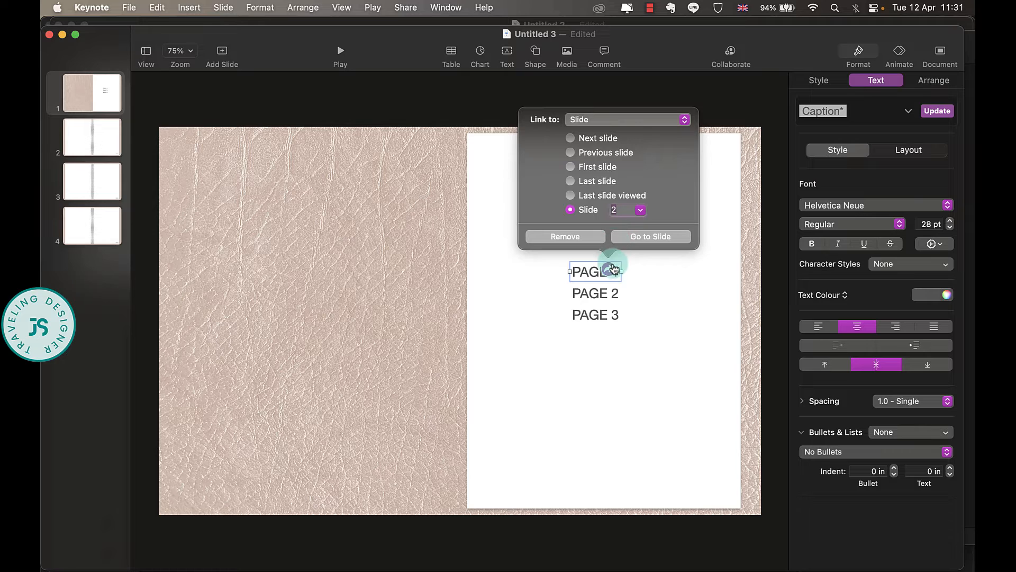
Step: Link the PAGE 2 label to slide 3
{"action": "left_click", "coordinate": [606, 294]}
{"action": "right_click", "coordinate": [606, 295]}
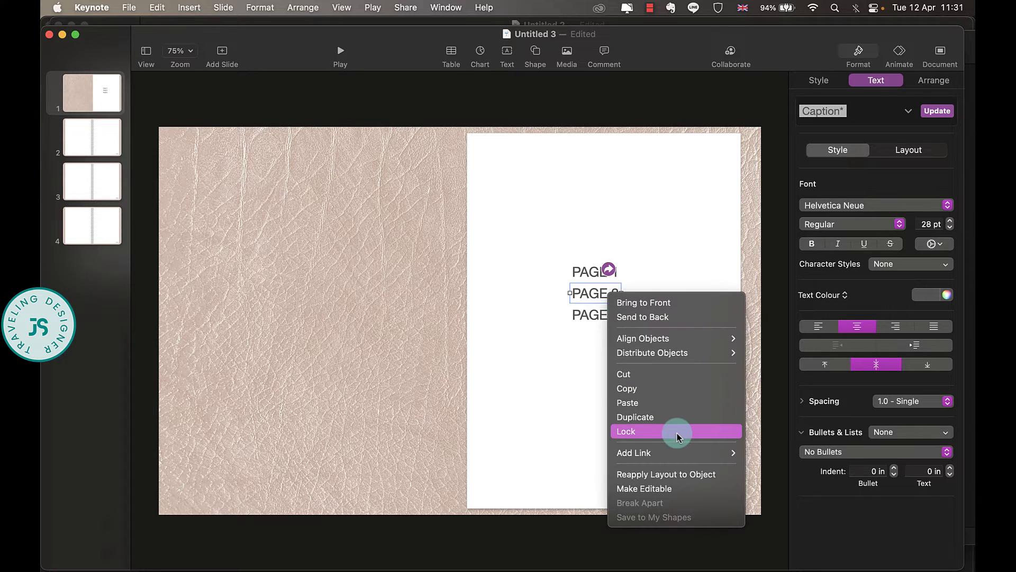
{"action": "mouse_move", "coordinate": [700, 456]}
{"action": "left_click", "coordinate": [752, 454]}
{"action": "left_click", "coordinate": [583, 231]}
{"action": "left_click", "coordinate": [638, 234]}
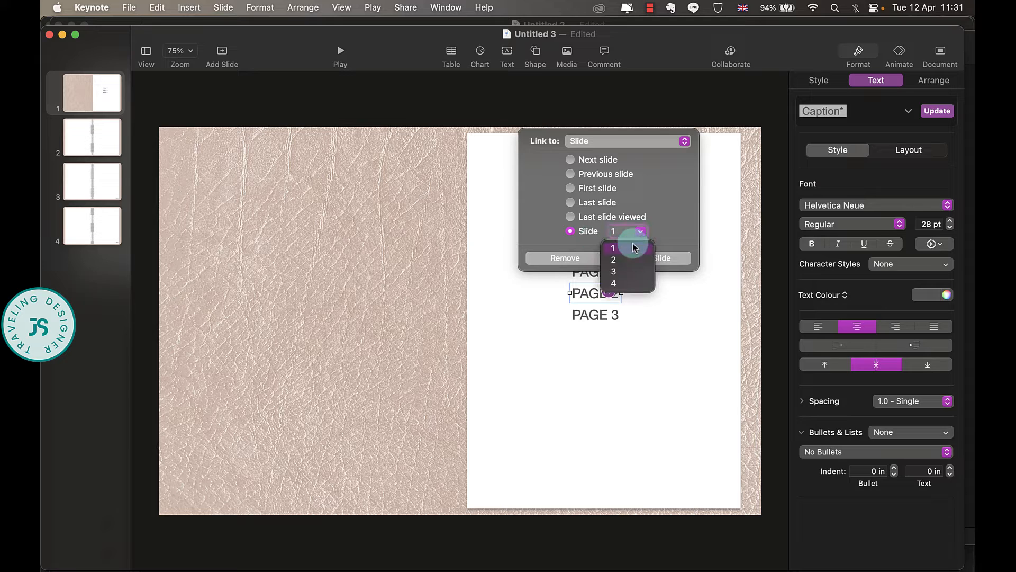
{"action": "left_click", "coordinate": [632, 274]}
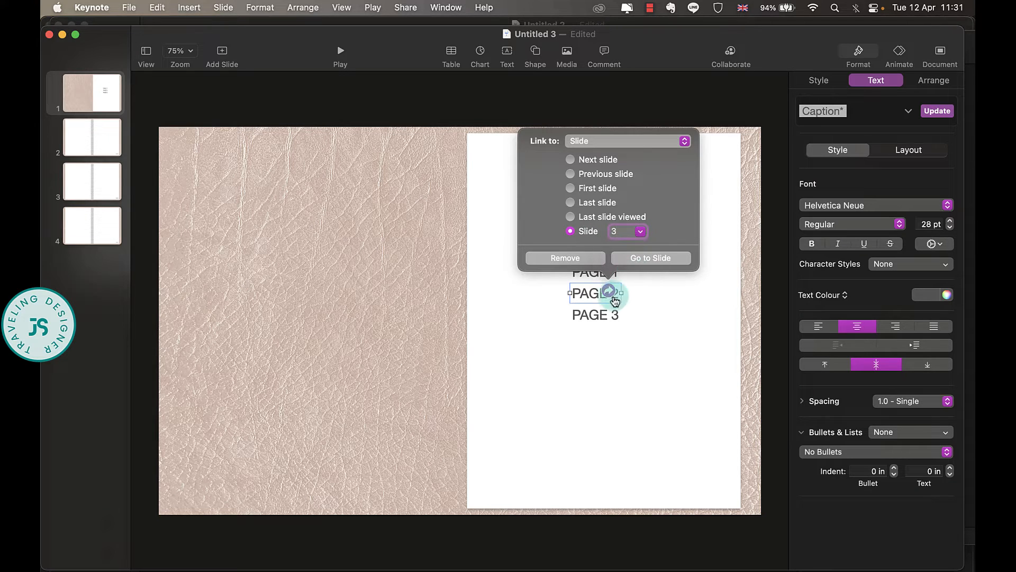
Step: Link the PAGE 3 label to slide 4
{"action": "left_click", "coordinate": [611, 313]}
{"action": "right_click", "coordinate": [614, 313]}
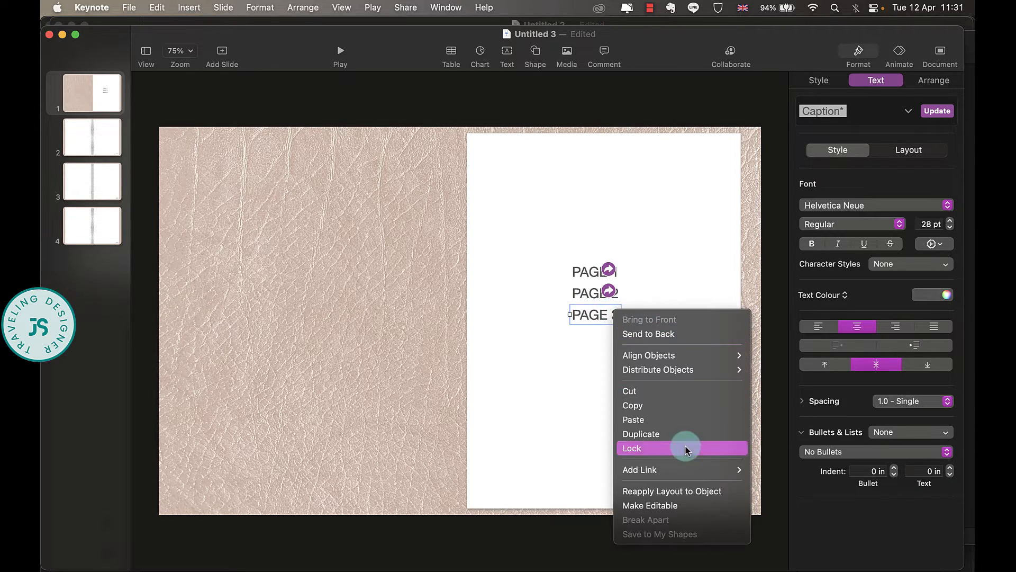
{"action": "mouse_move", "coordinate": [728, 469]}
{"action": "left_click", "coordinate": [766, 470]}
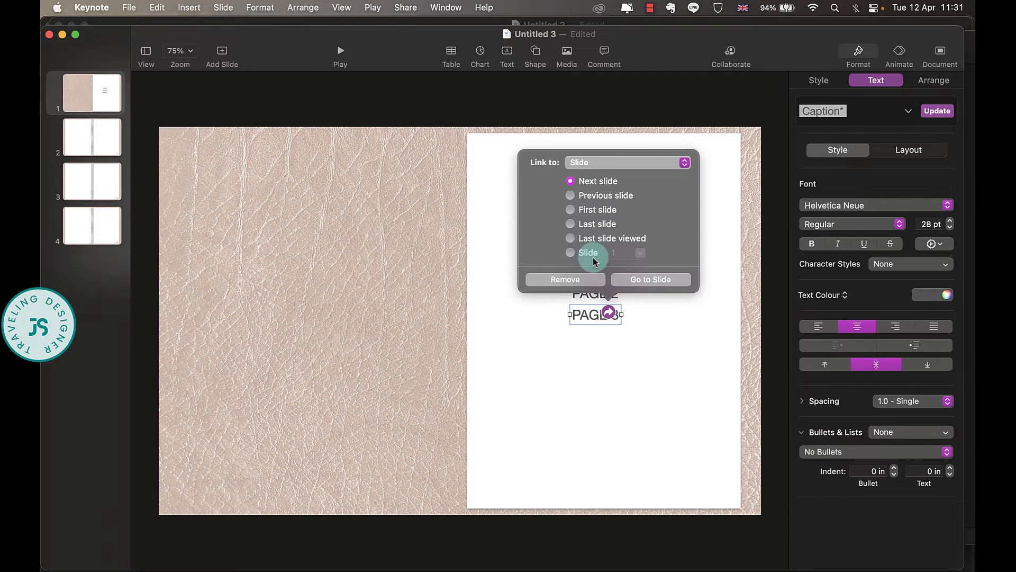
{"action": "left_click", "coordinate": [639, 257]}
{"action": "left_click", "coordinate": [625, 294]}
{"action": "left_click", "coordinate": [653, 325]}
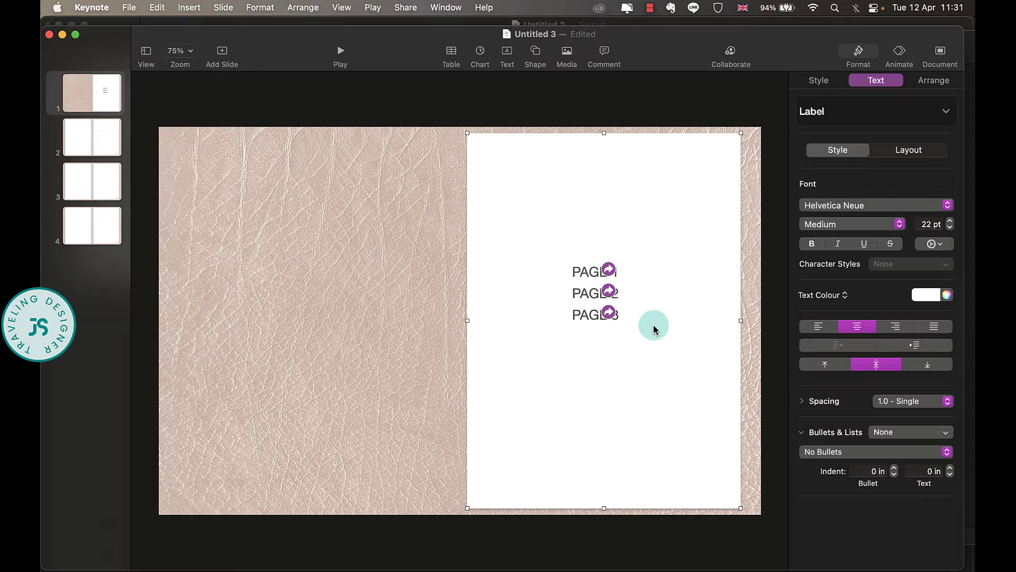
Step: Play the presentation from the index slide and test the PAGE labels and the INDEX links back to it
{"action": "left_click", "coordinate": [342, 53]}
{"action": "left_click", "coordinate": [708, 220]}
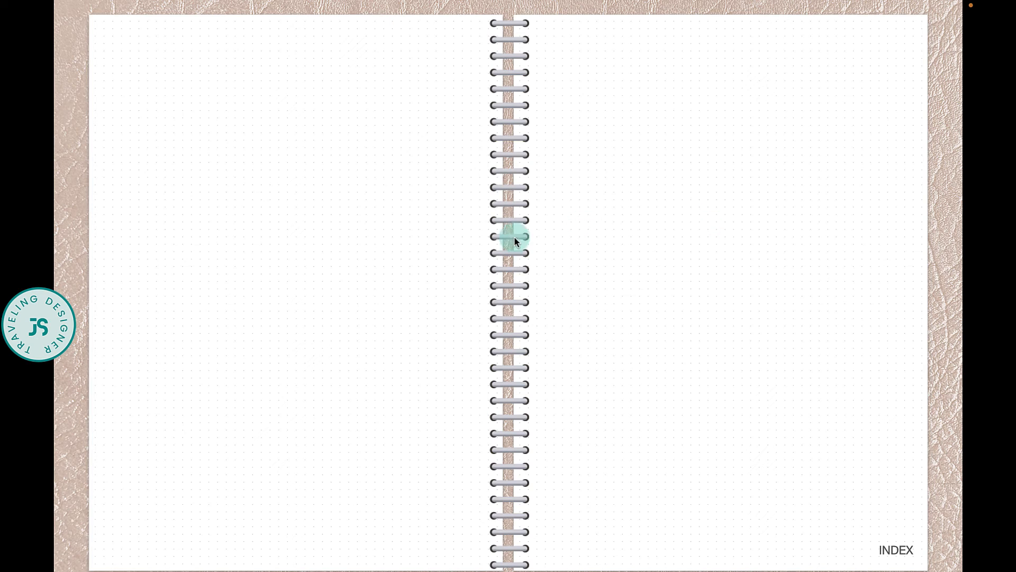
{"action": "left_click", "coordinate": [897, 551]}
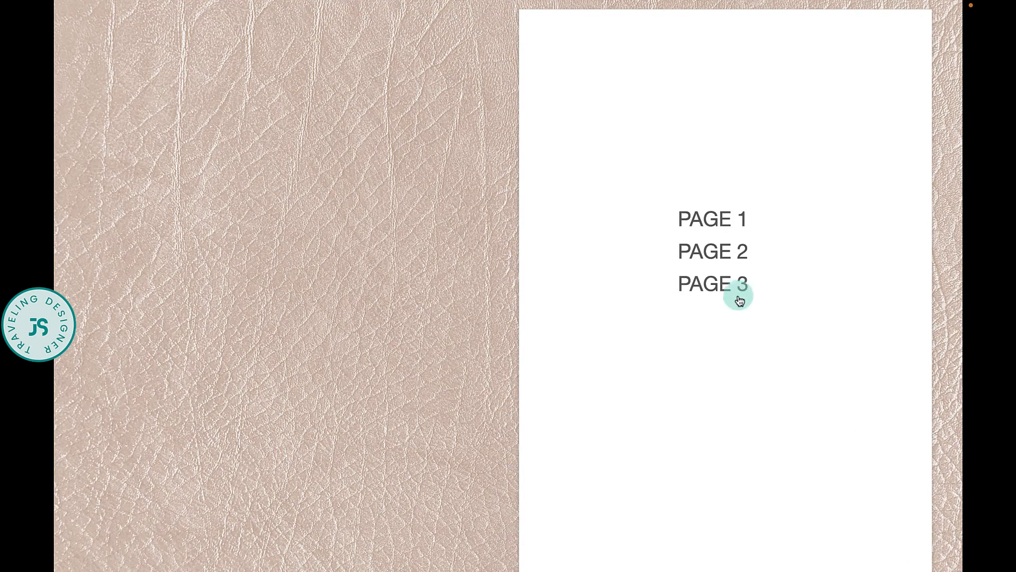
{"action": "left_click", "coordinate": [725, 287]}
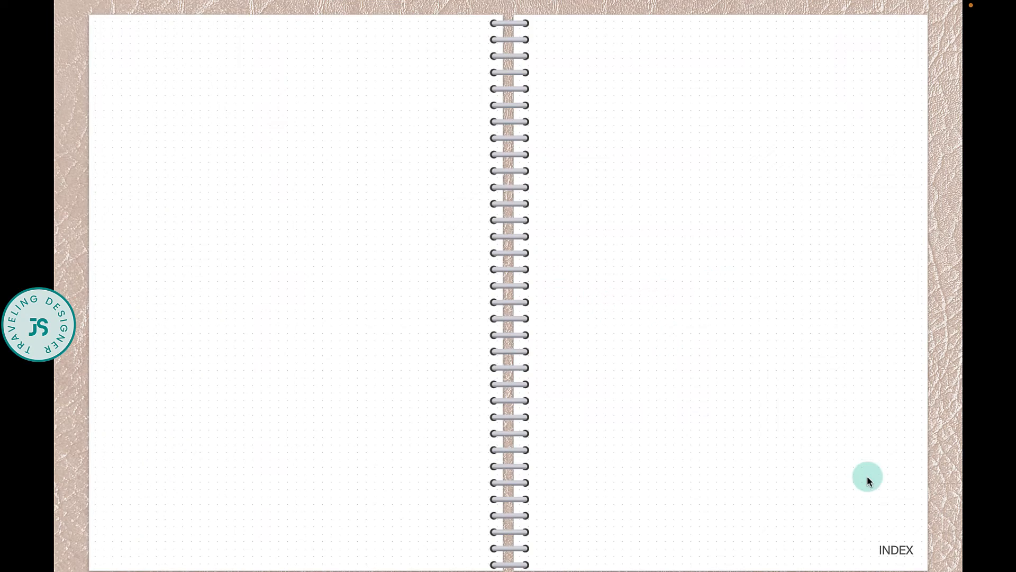
{"action": "left_click", "coordinate": [906, 550]}
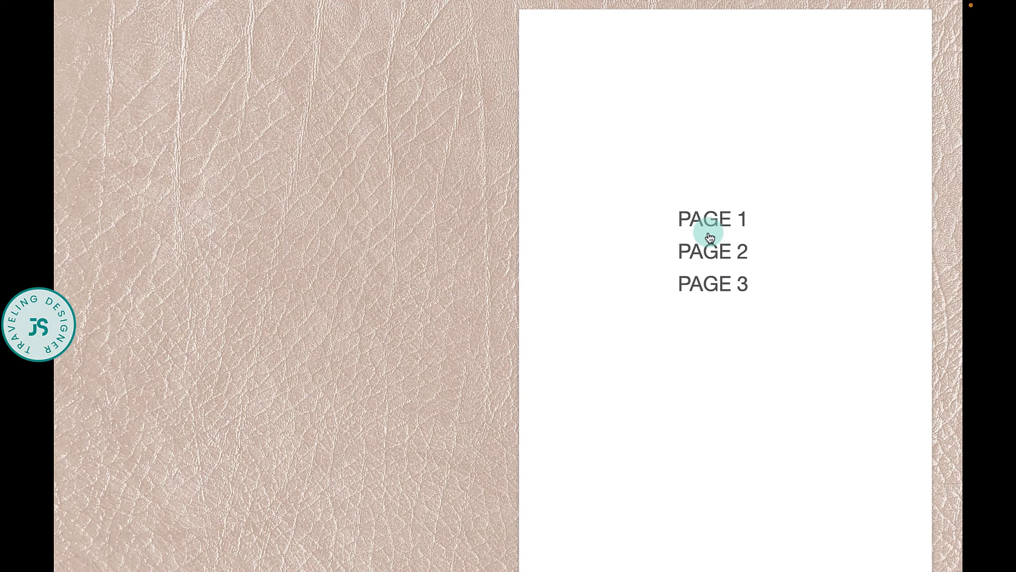
{"action": "left_click", "coordinate": [709, 233]}
{"action": "left_click", "coordinate": [897, 550]}
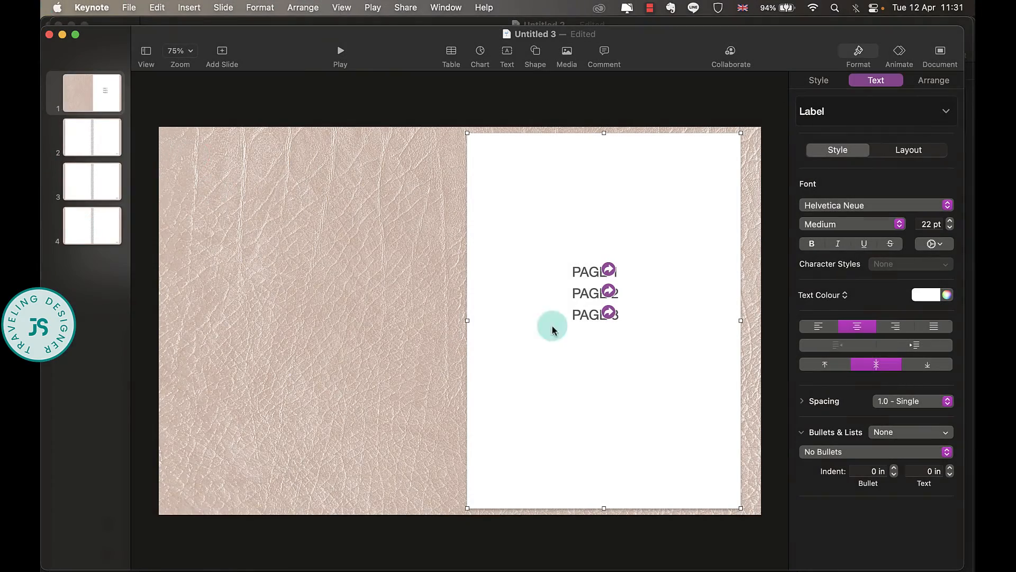
Step: Add a TO DO LIST text box to the right-hand notebook page of slide 2
{"action": "left_click", "coordinate": [99, 132]}
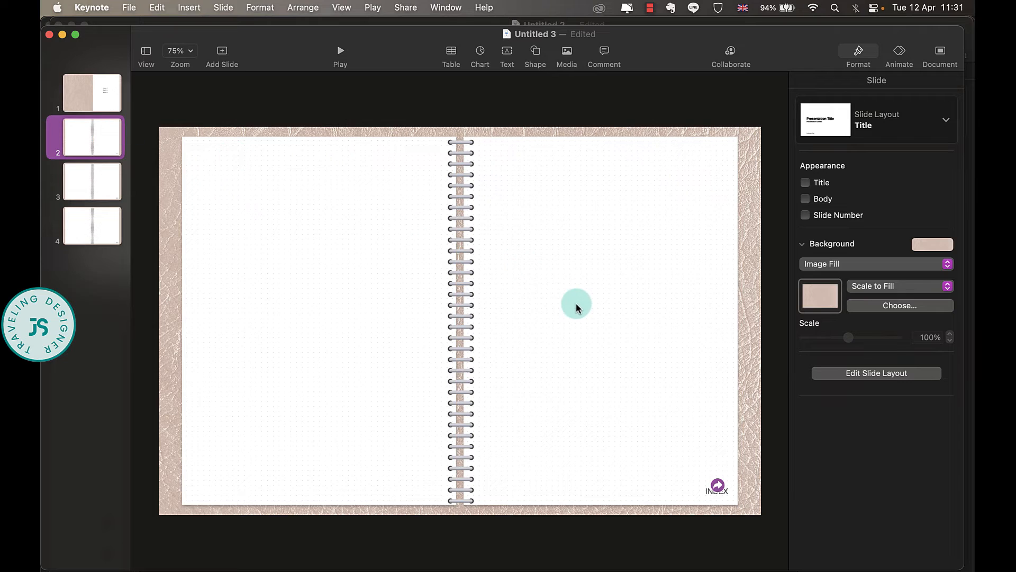
{"action": "left_click", "coordinate": [508, 50]}
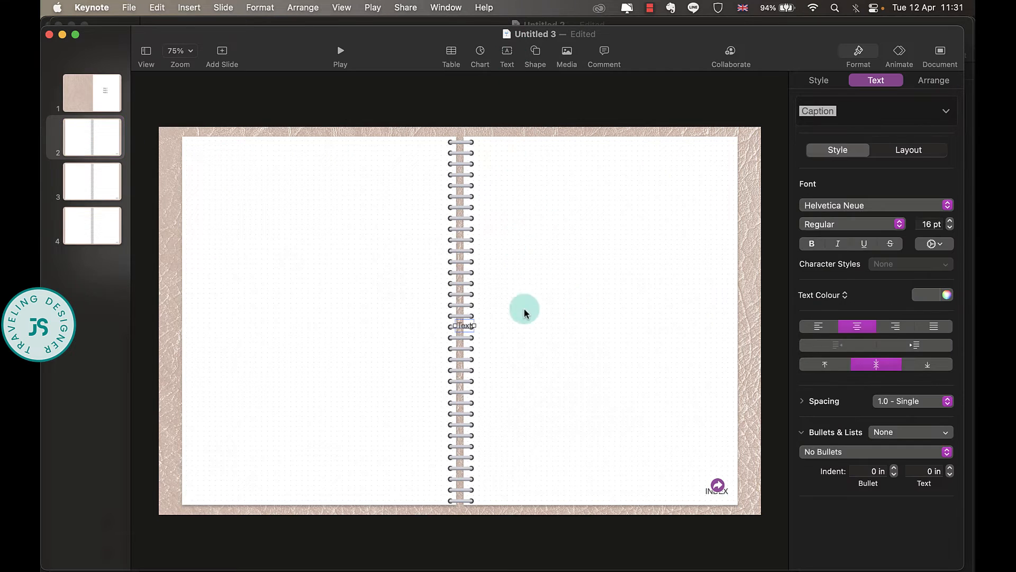
{"action": "left_click_drag", "start_coordinate": [462, 325], "coordinate": [570, 225]}
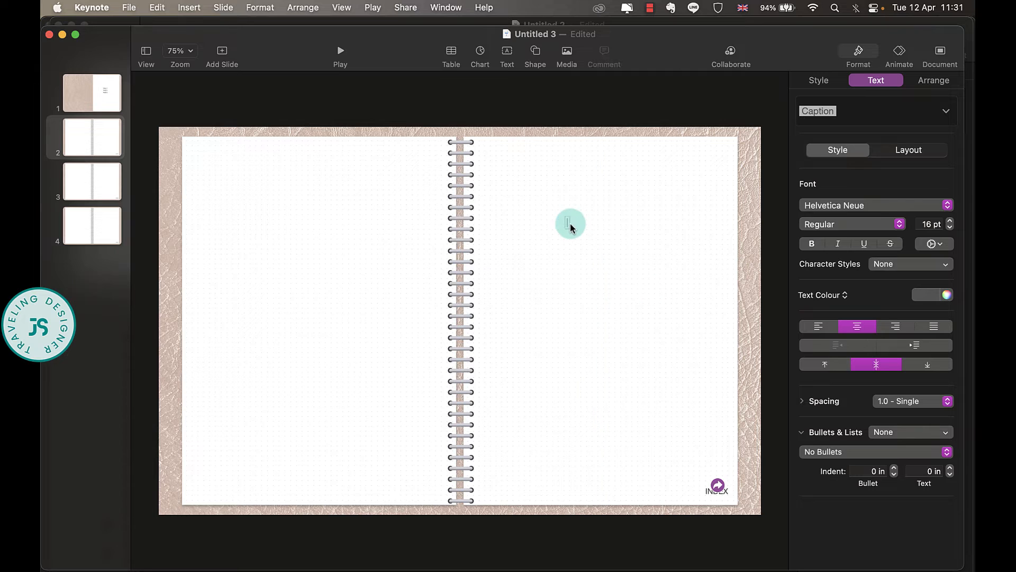
{"action": "type", "text": "TO DO LIST"}
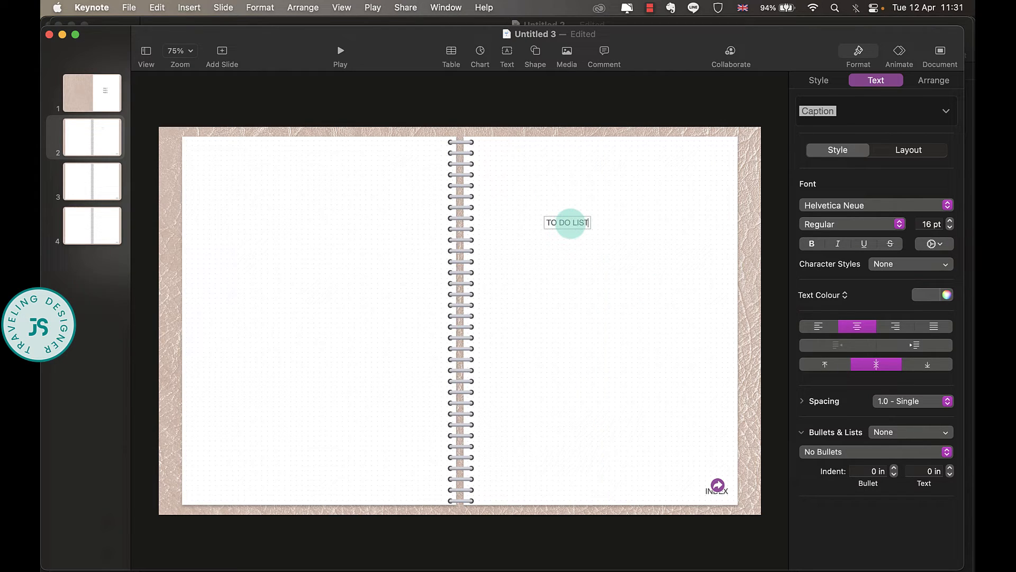
Step: Set the TO DO LIST text to 39 pt and move it to the top centre of the right-hand page
{"action": "key", "text": "super+a"}
{"action": "left_click", "coordinate": [951, 221]}
{"action": "left_click", "coordinate": [951, 221]}
{"action": "left_click", "coordinate": [951, 221]}
{"action": "left_click", "coordinate": [951, 221]}
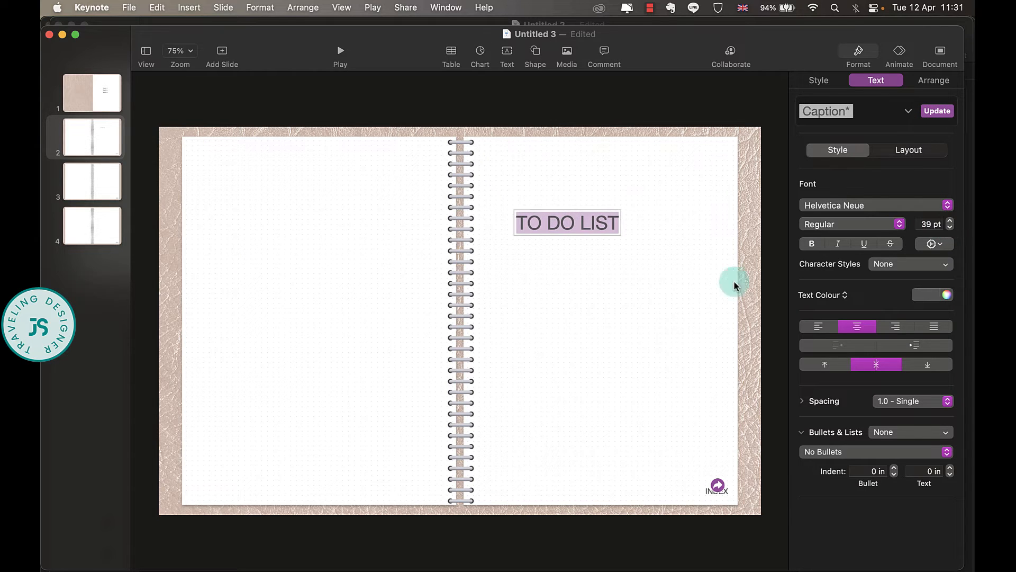
{"action": "left_click", "coordinate": [592, 232]}
{"action": "left_click_drag", "start_coordinate": [596, 226], "coordinate": [643, 172]}
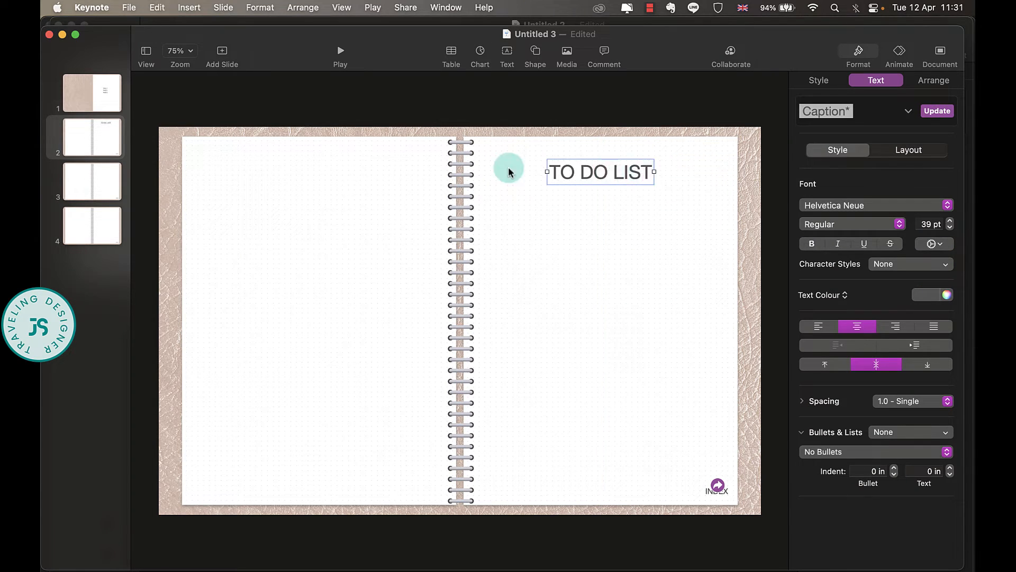
Step: Copy the TO DO LIST heading onto slide 3 and change its text to BUCKET LIST
{"action": "left_click", "coordinate": [104, 189]}
{"action": "key", "text": "super+v"}
{"action": "triple_click", "coordinate": [636, 188]}
{"action": "type", "text": "BUCKET LIST"}
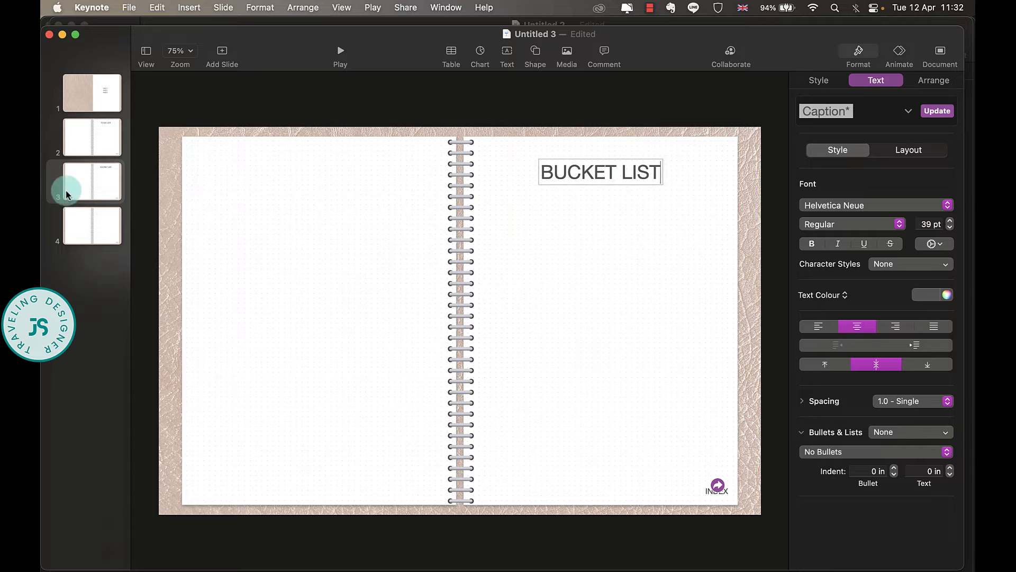
Step: Copy the TO DO LIST heading onto slide 4 and change its text to DAILY PAGE
{"action": "left_click", "coordinate": [94, 227]}
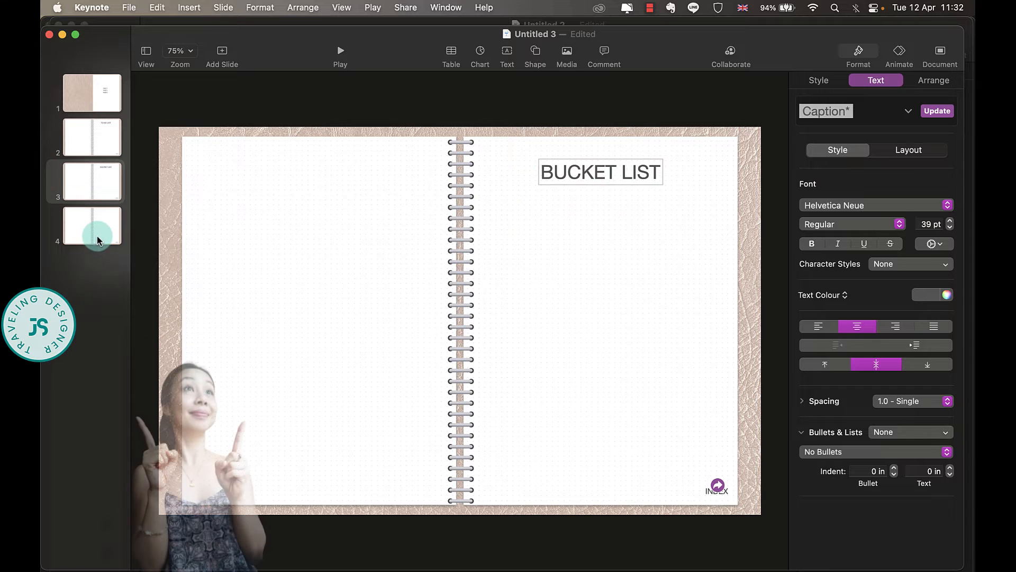
{"action": "key", "text": "super+v"}
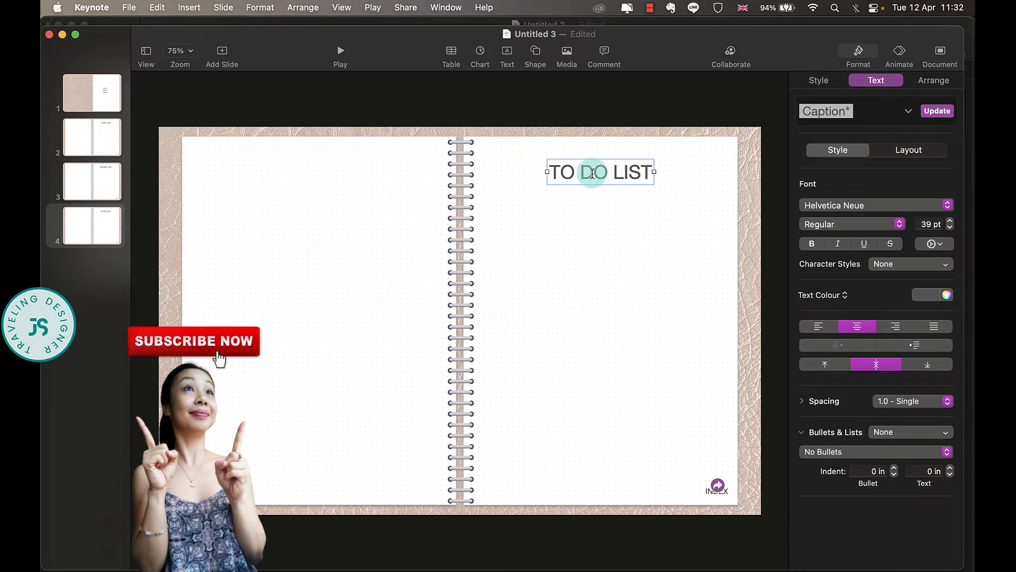
{"action": "triple_click", "coordinate": [592, 173]}
{"action": "type", "text": "DAILY"}
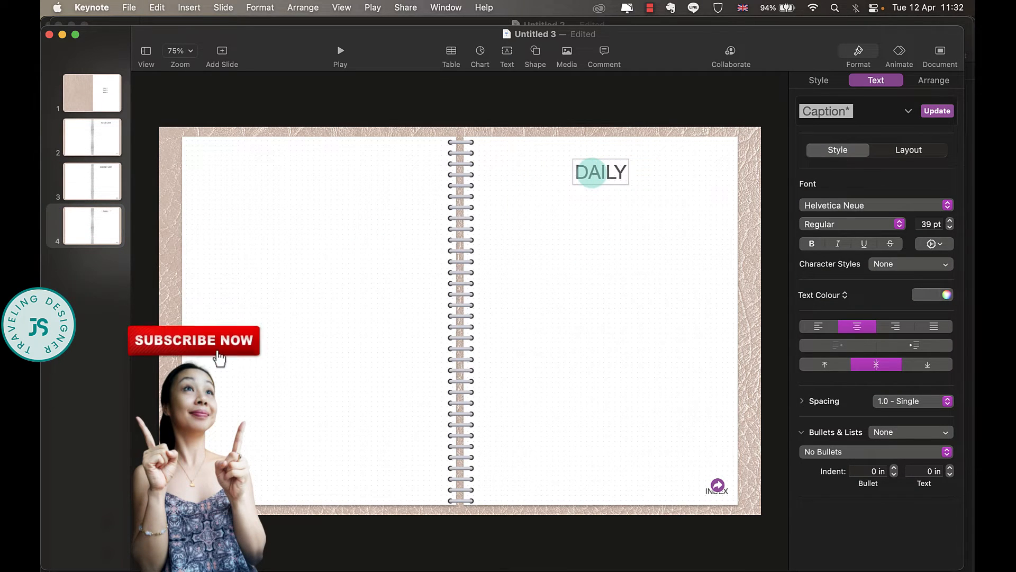
{"action": "type", "text": " PAGE"}
{"action": "left_click", "coordinate": [226, 217]}
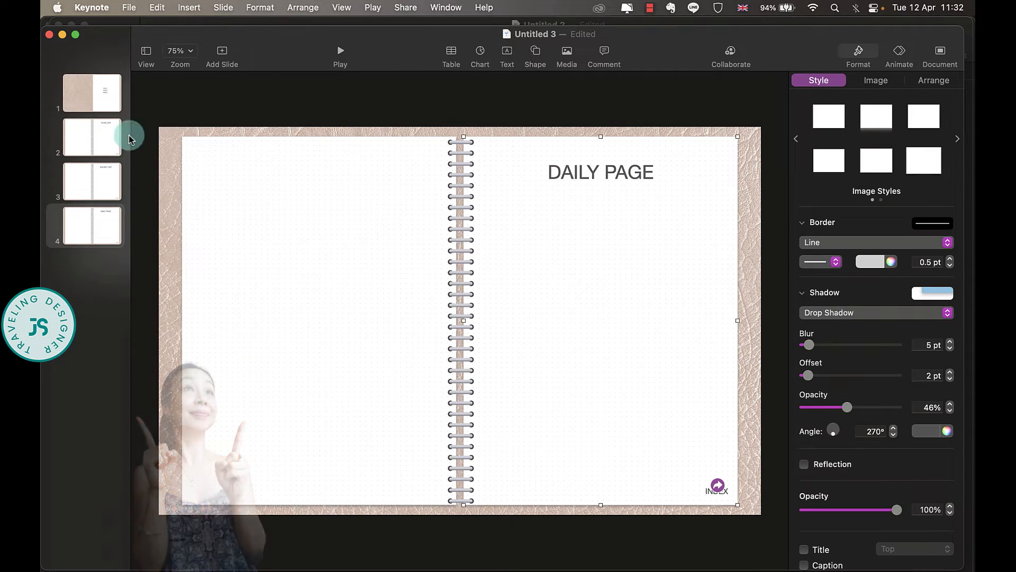
Step: Play the presentation from slide 1 and check that each PAGE label opens its titled notebook page
{"action": "left_click", "coordinate": [100, 84]}
{"action": "left_click", "coordinate": [341, 50]}
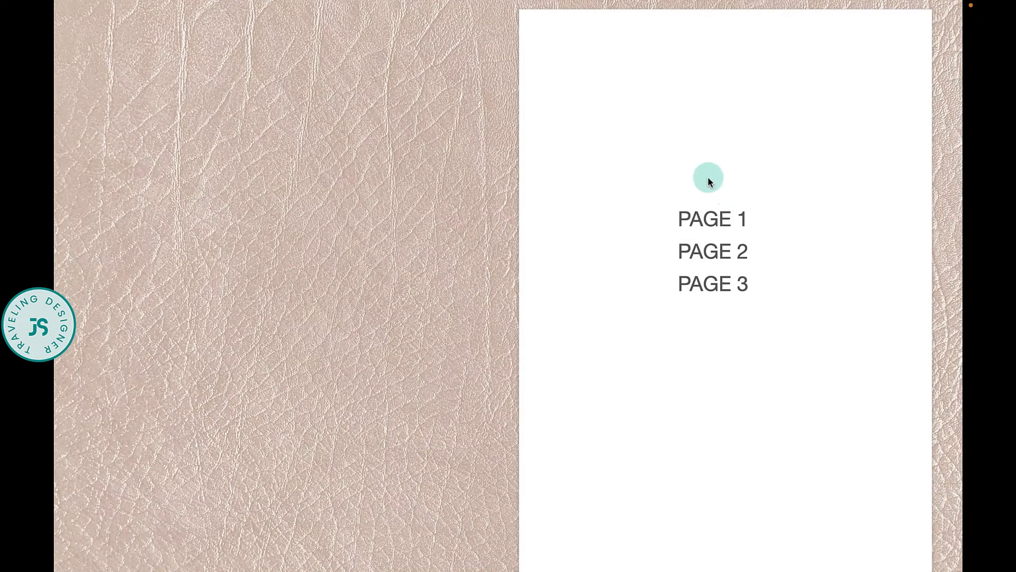
{"action": "left_click", "coordinate": [720, 220]}
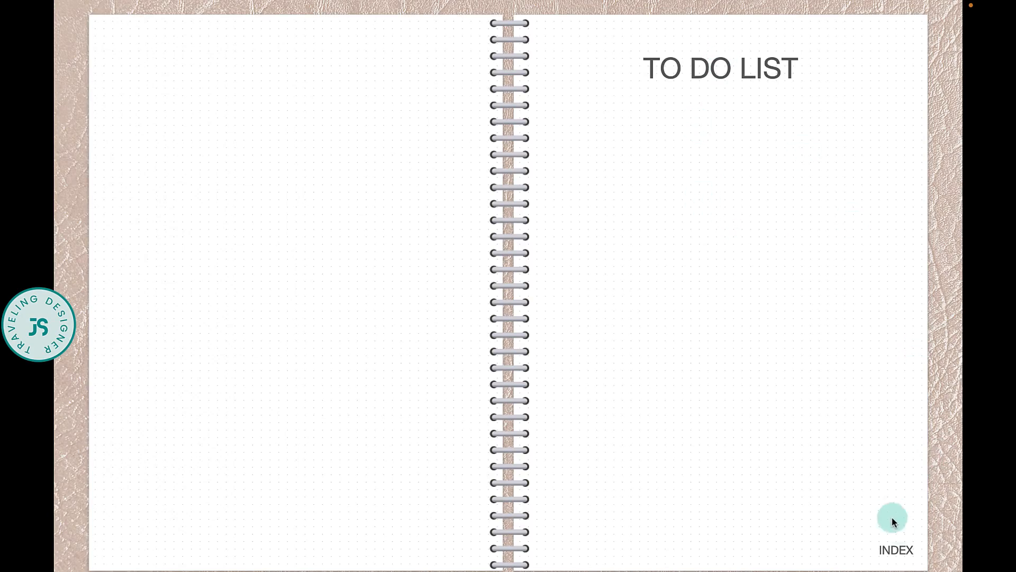
{"action": "left_click", "coordinate": [897, 551]}
{"action": "left_click", "coordinate": [723, 299]}
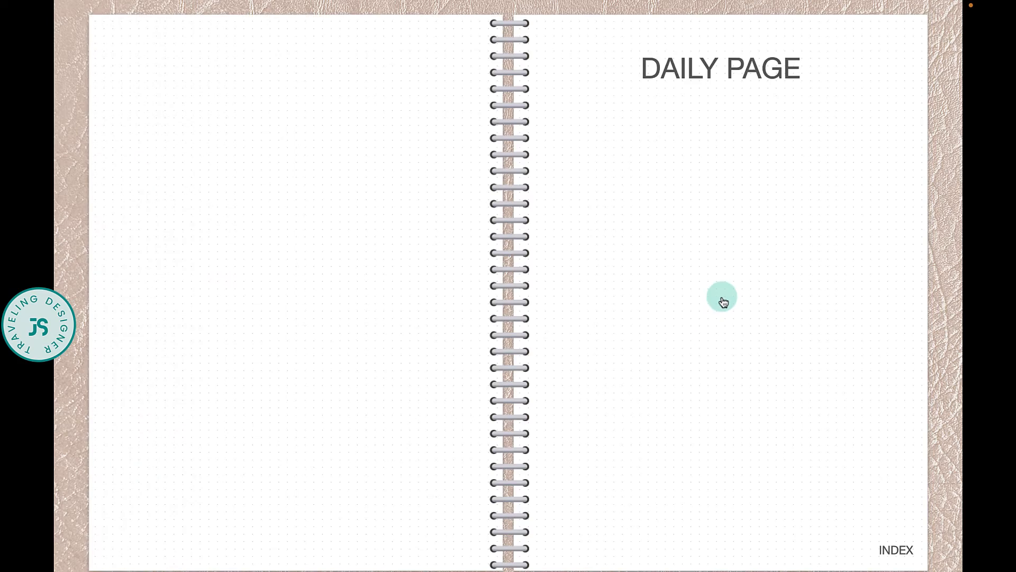
{"action": "left_click", "coordinate": [895, 550]}
{"action": "left_click", "coordinate": [719, 263]}
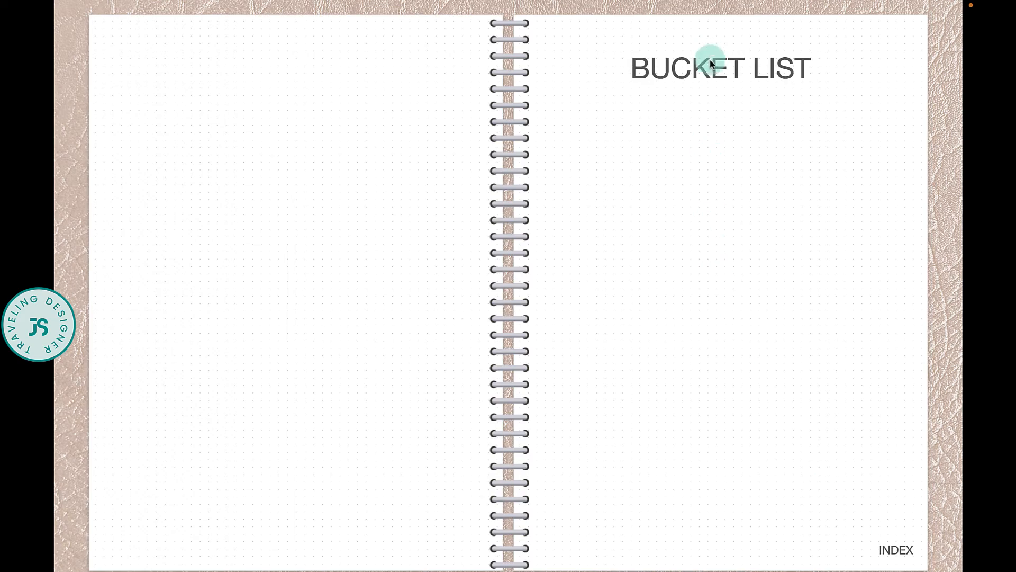
{"action": "key", "text": "Escape"}
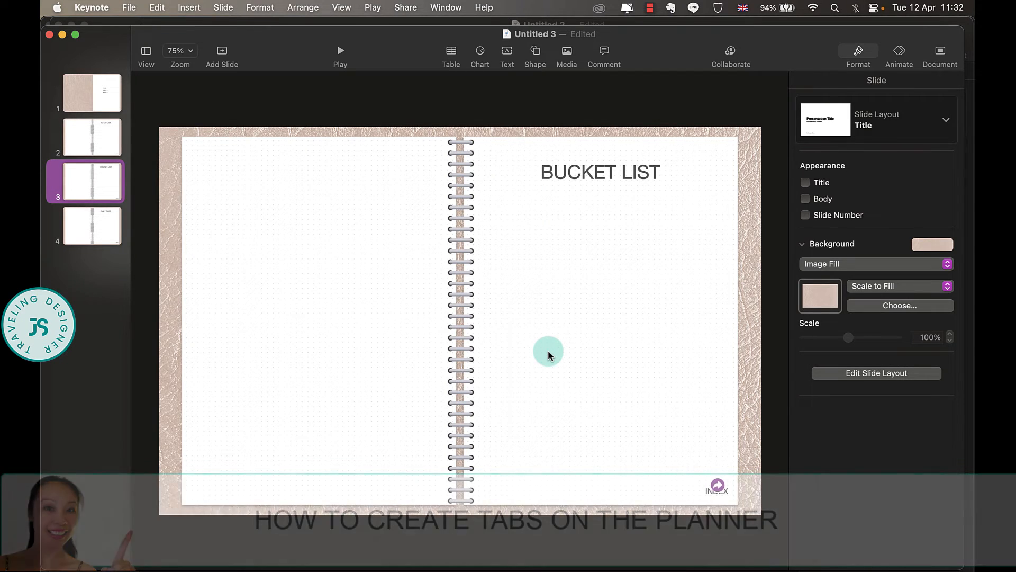
Step: Insert a rounded square on slide 1 and place it over the upper right edge of the white page
{"action": "left_click", "coordinate": [88, 85]}
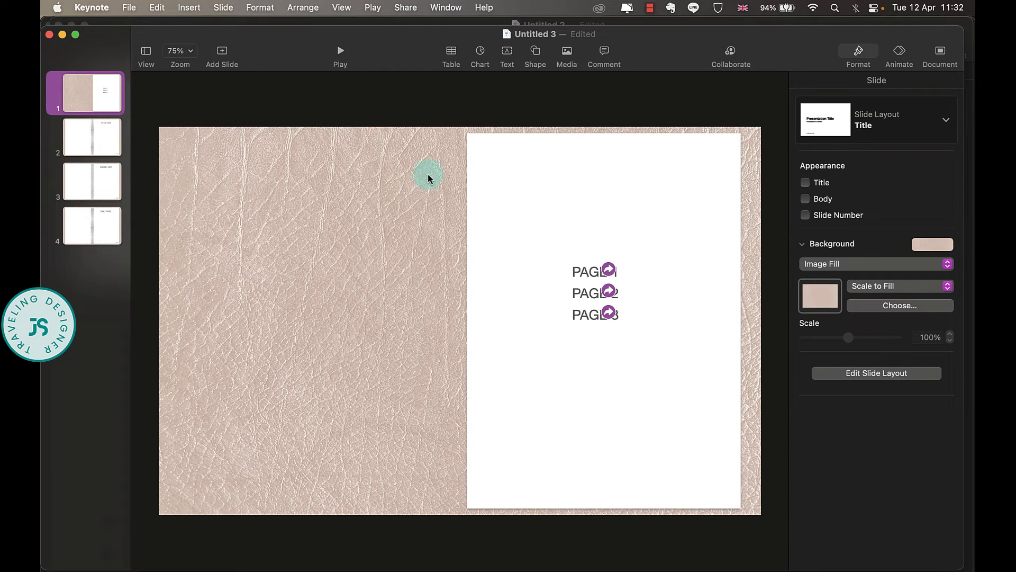
{"action": "left_click", "coordinate": [537, 51]}
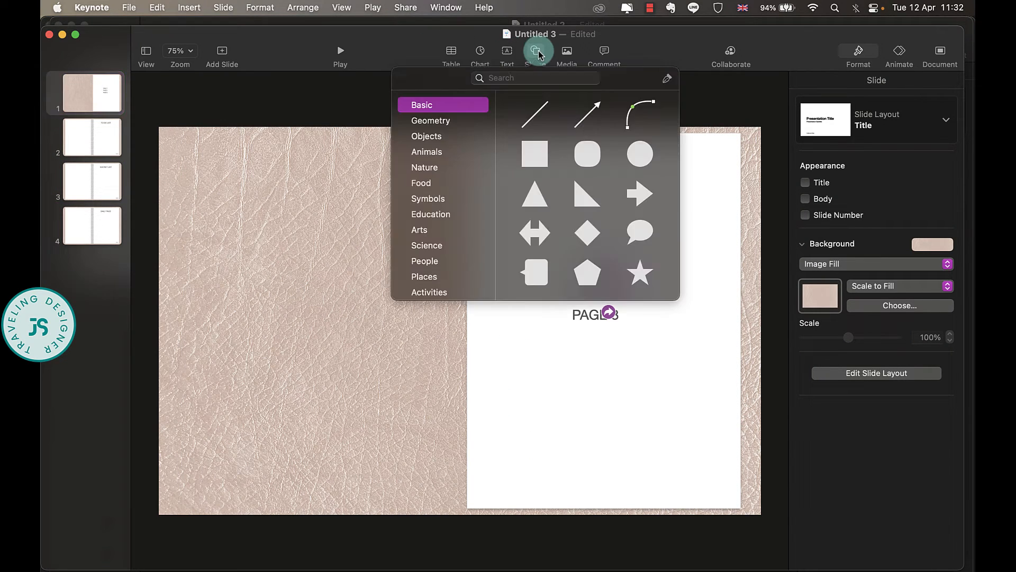
{"action": "left_click", "coordinate": [590, 157]}
{"action": "left_click_drag", "start_coordinate": [462, 319], "coordinate": [736, 178]}
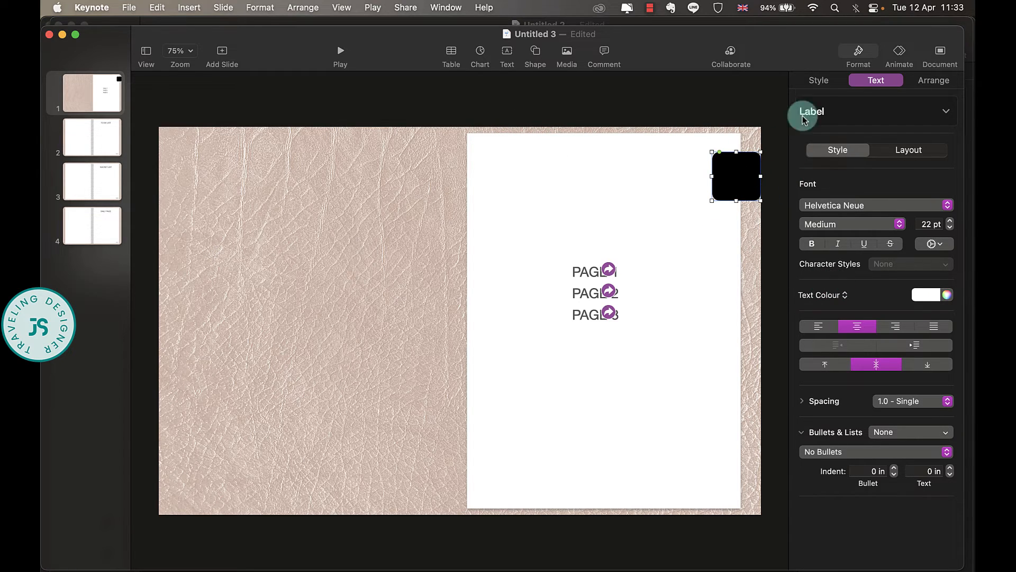
Step: Fill the rounded square with a light coral colour
{"action": "left_click", "coordinate": [819, 80]}
{"action": "left_click", "coordinate": [808, 267]}
{"action": "left_click", "coordinate": [863, 290]}
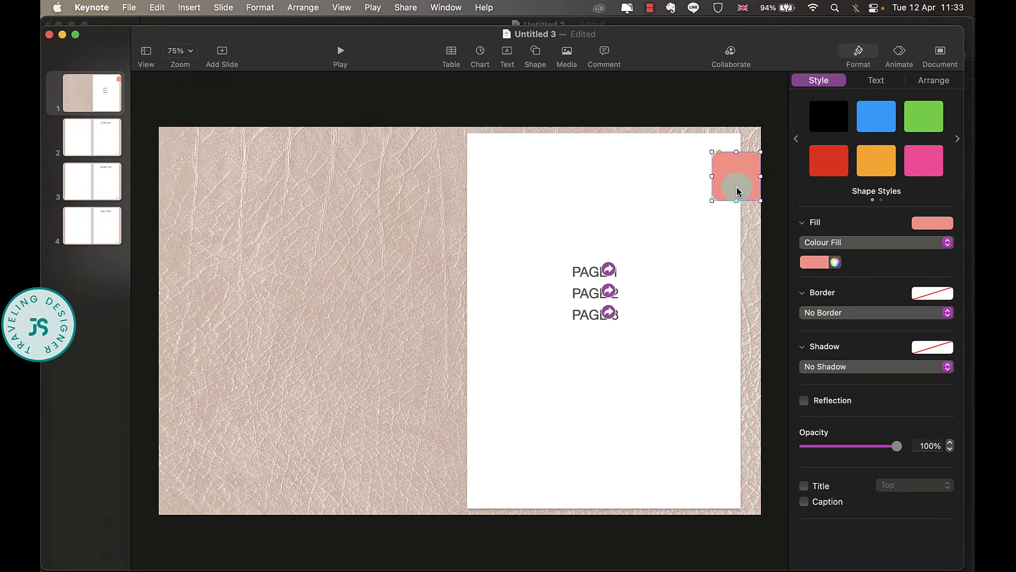
Step: Shift the coral square slightly inward and send it behind the white page so only a tab sticks out
{"action": "left_click_drag", "start_coordinate": [737, 186], "coordinate": [729, 181]}
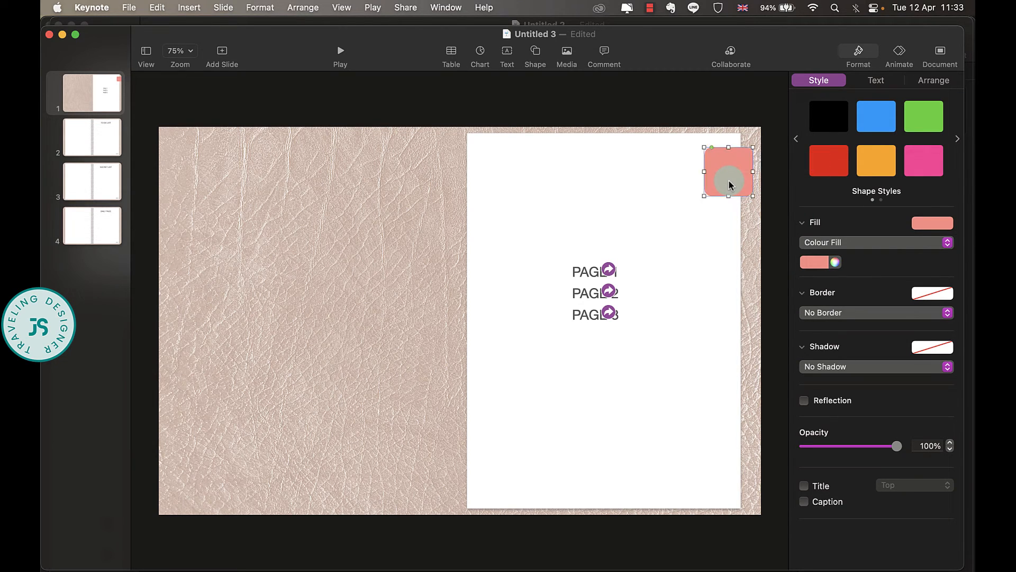
{"action": "right_click", "coordinate": [729, 185]}
{"action": "left_click", "coordinate": [743, 201]}
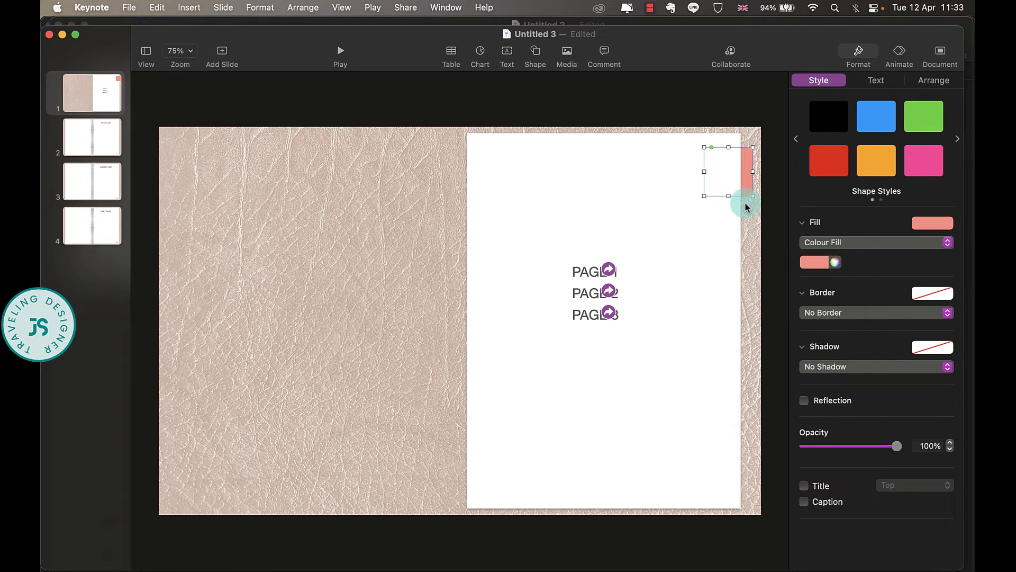
Step: Duplicate the tab three times down the page's right edge, evenly spaced, and send the copies to the back
{"action": "left_click_drag", "start_coordinate": [748, 170], "coordinate": [751, 332]}
{"action": "left_click", "coordinate": [744, 291], "text": "shift"}
{"action": "left_click", "coordinate": [739, 197], "text": "shift"}
{"action": "left_click", "coordinate": [744, 220], "text": "shift"}
{"action": "left_click", "coordinate": [725, 148], "text": "shift"}
{"action": "right_click", "coordinate": [731, 279]}
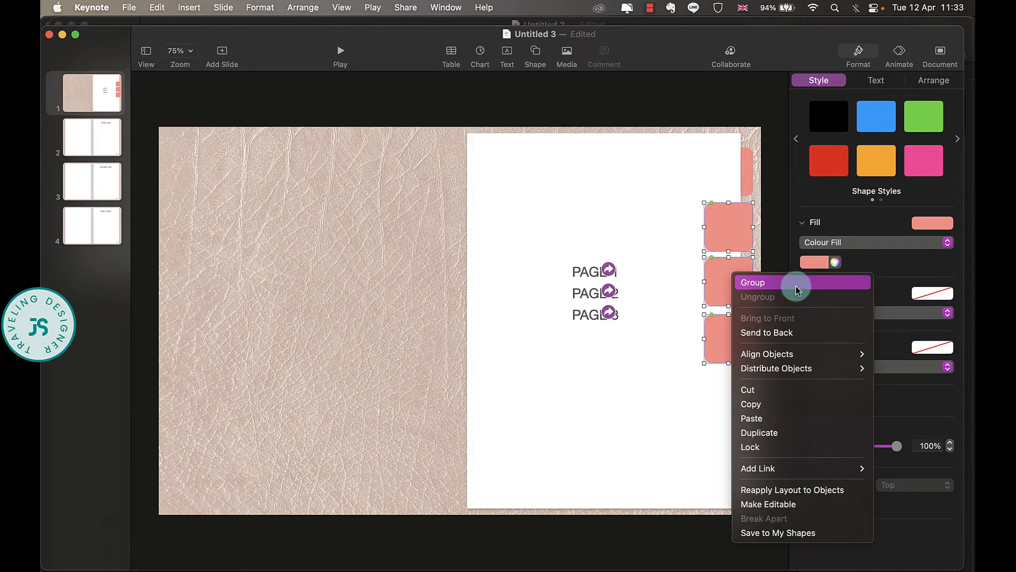
{"action": "left_click", "coordinate": [772, 332]}
{"action": "left_click", "coordinate": [754, 199]}
Step: Give all four coral tabs a 0.5 pt line border and a drop shadow
{"action": "left_click", "coordinate": [748, 185]}
{"action": "left_click", "coordinate": [746, 229], "text": "shift"}
{"action": "left_click", "coordinate": [747, 284], "text": "shift"}
{"action": "left_click", "coordinate": [744, 339], "text": "shift"}
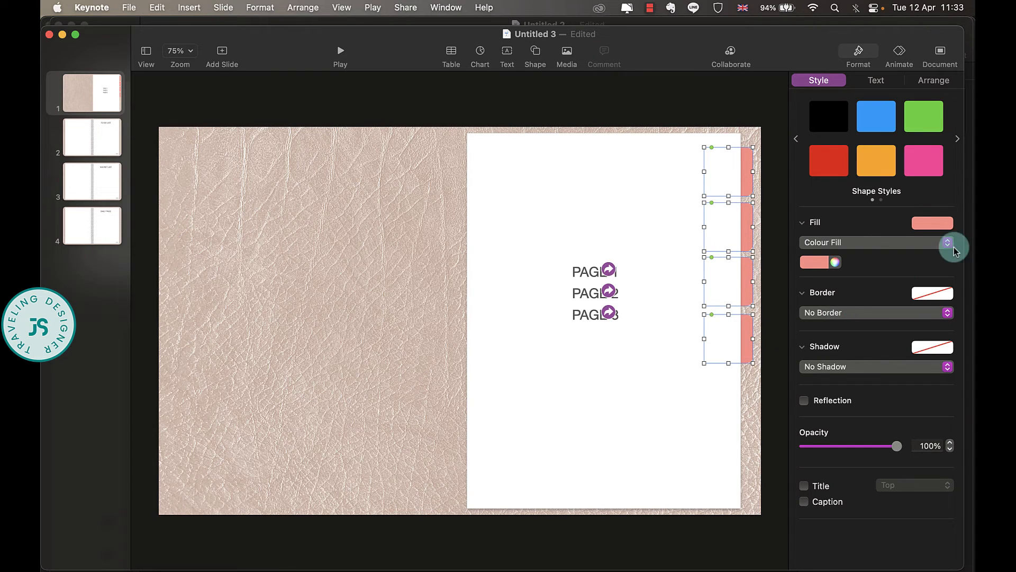
{"action": "left_click", "coordinate": [836, 311]}
{"action": "left_click", "coordinate": [863, 327]}
{"action": "left_click", "coordinate": [891, 384]}
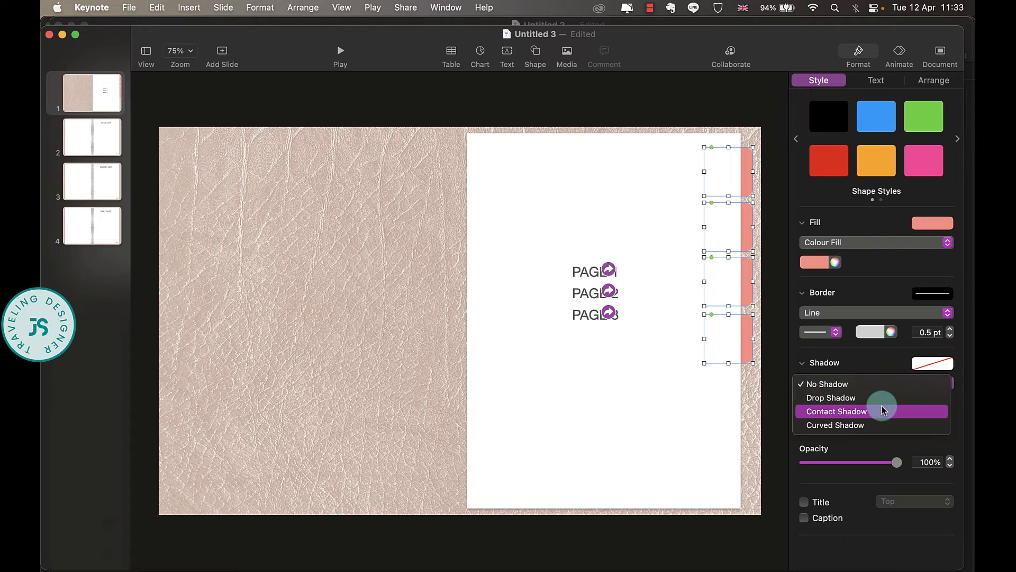
{"action": "left_click", "coordinate": [882, 400]}
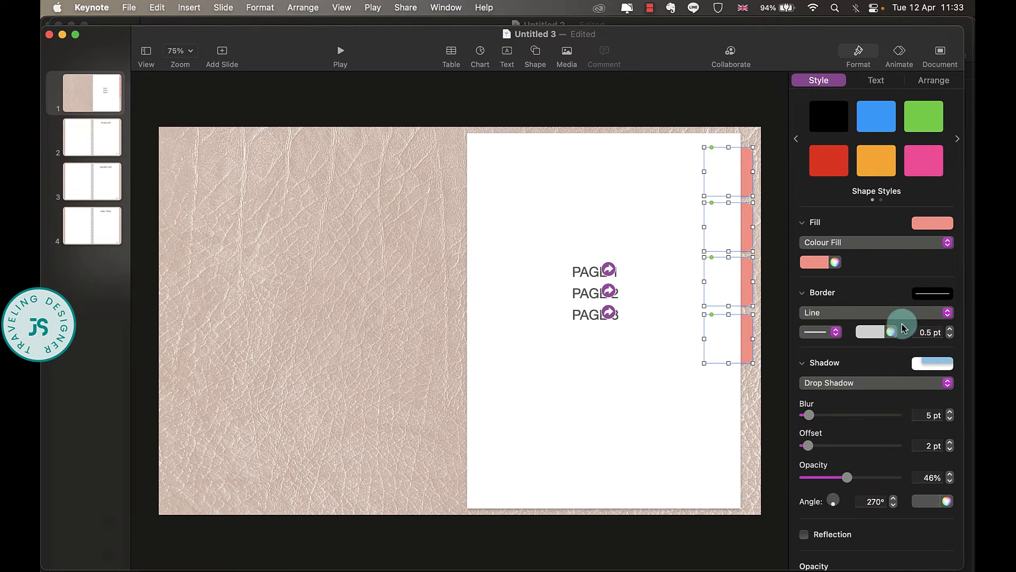
{"action": "left_click", "coordinate": [755, 408]}
{"action": "scroll", "coordinate": [745, 298], "scroll_direction": "up", "scroll_amount": 3}
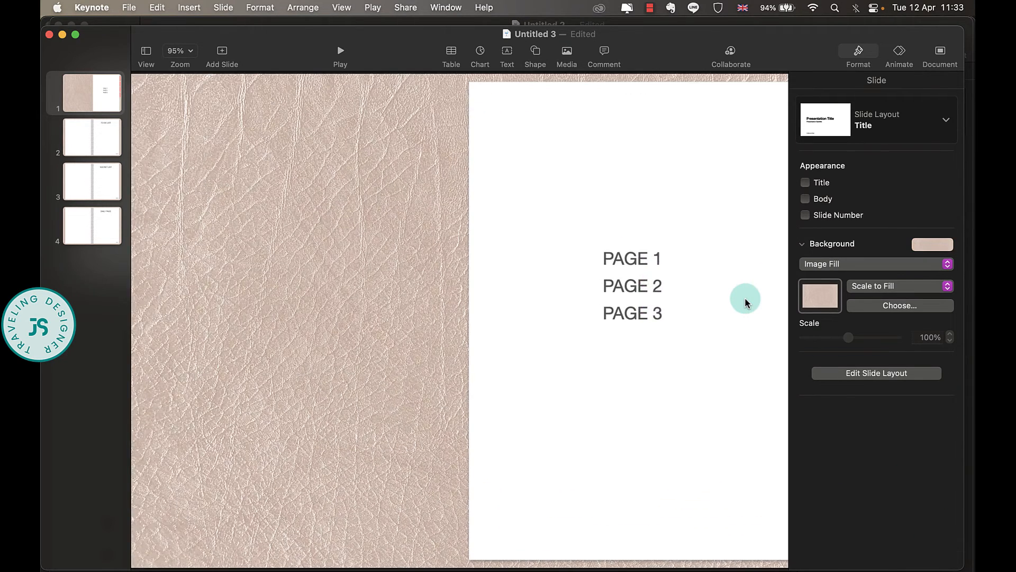
Step: Link the first coral tab on the index slide's right edge to slide 2
{"action": "scroll", "coordinate": [744, 296], "scroll_direction": "right", "scroll_amount": 2}
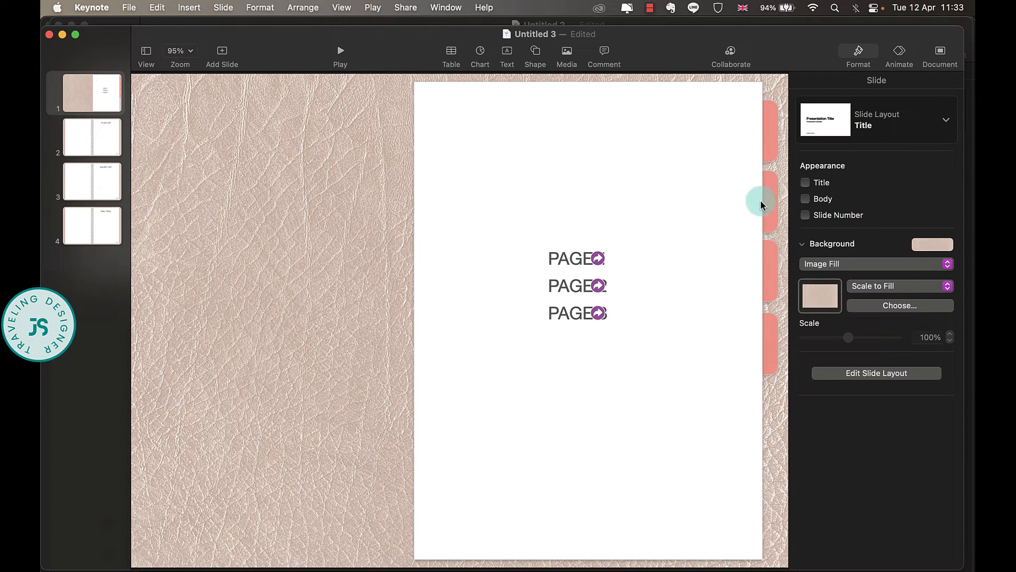
{"action": "left_click", "coordinate": [770, 151]}
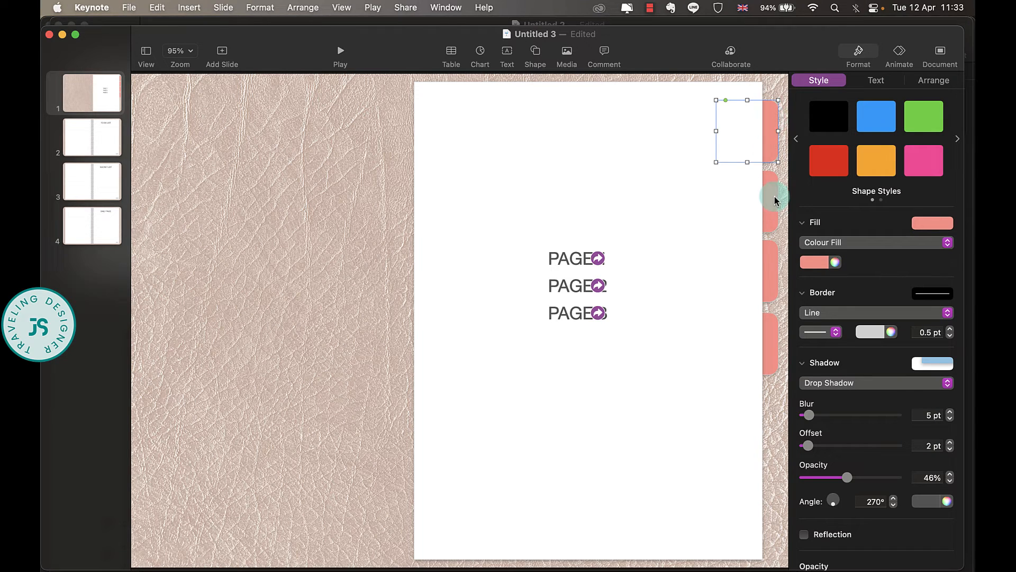
{"action": "right_click", "coordinate": [766, 128]}
{"action": "mouse_move", "coordinate": [789, 291]}
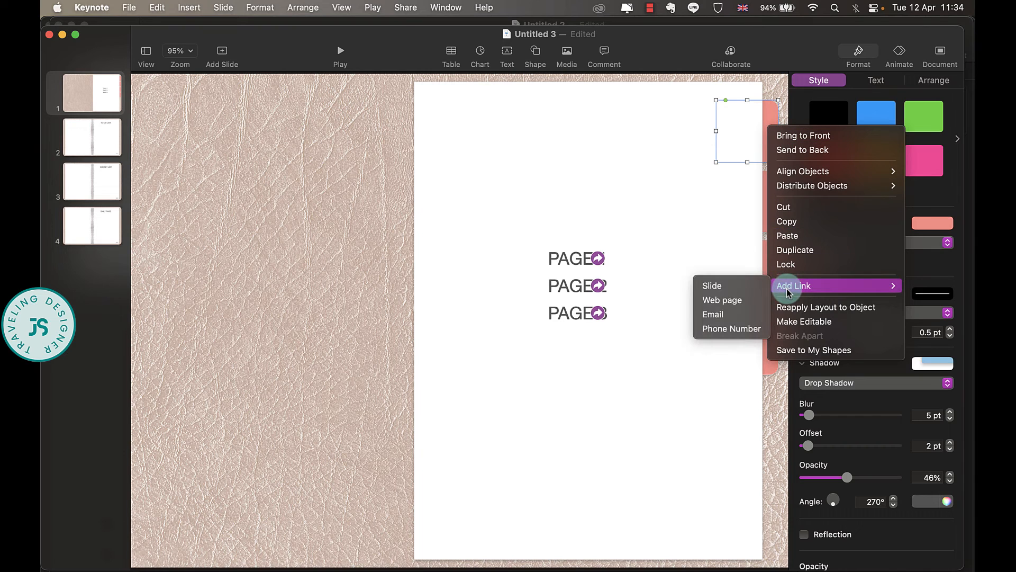
{"action": "left_click", "coordinate": [738, 286]}
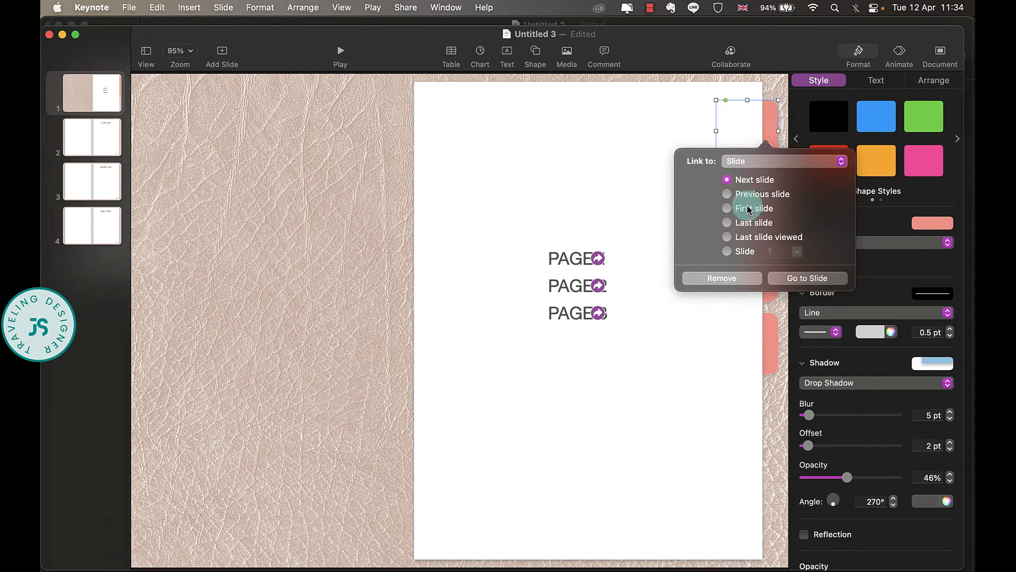
{"action": "left_click", "coordinate": [741, 254]}
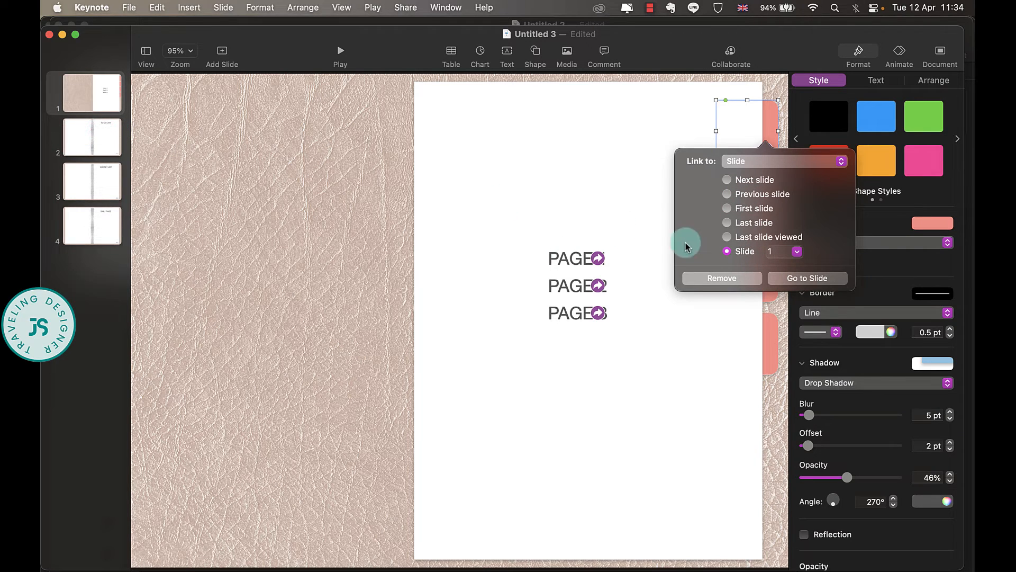
{"action": "left_click", "coordinate": [797, 251]}
{"action": "left_click", "coordinate": [772, 280]}
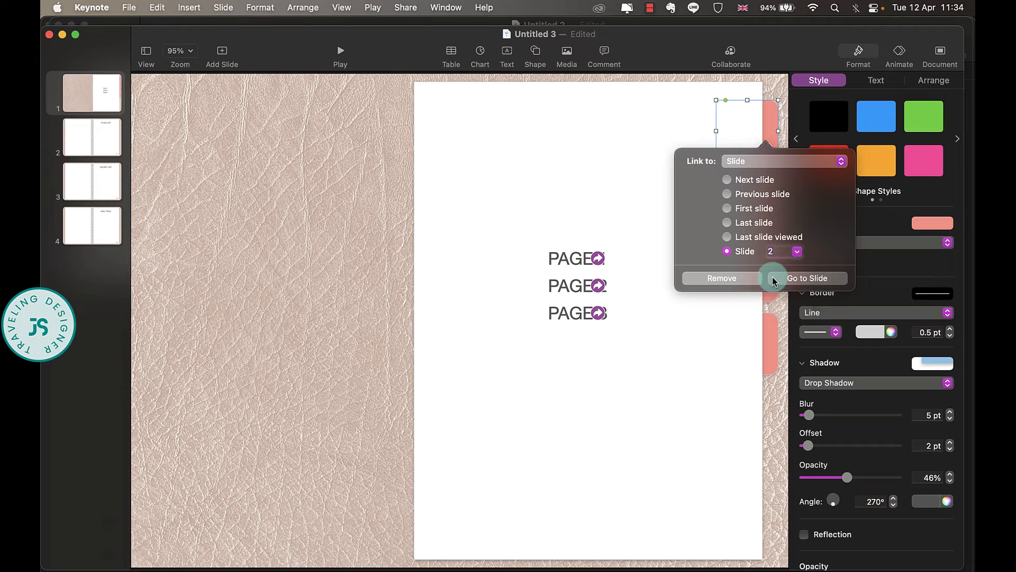
{"action": "left_click", "coordinate": [767, 317]}
Step: Link the second coral tab on the index slide to slide 3
{"action": "left_click", "coordinate": [771, 200]}
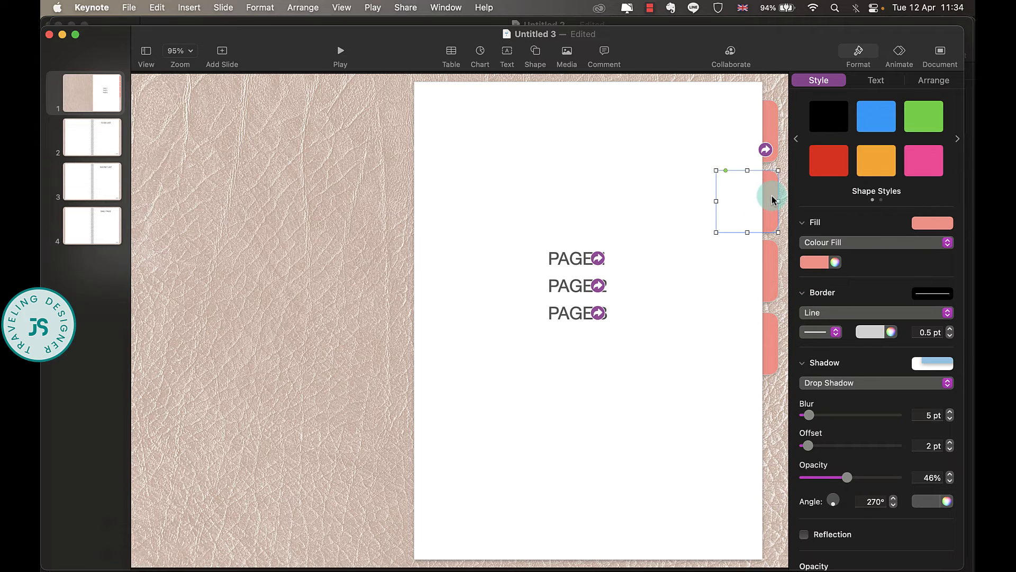
{"action": "right_click", "coordinate": [772, 200]}
{"action": "mouse_move", "coordinate": [808, 353]}
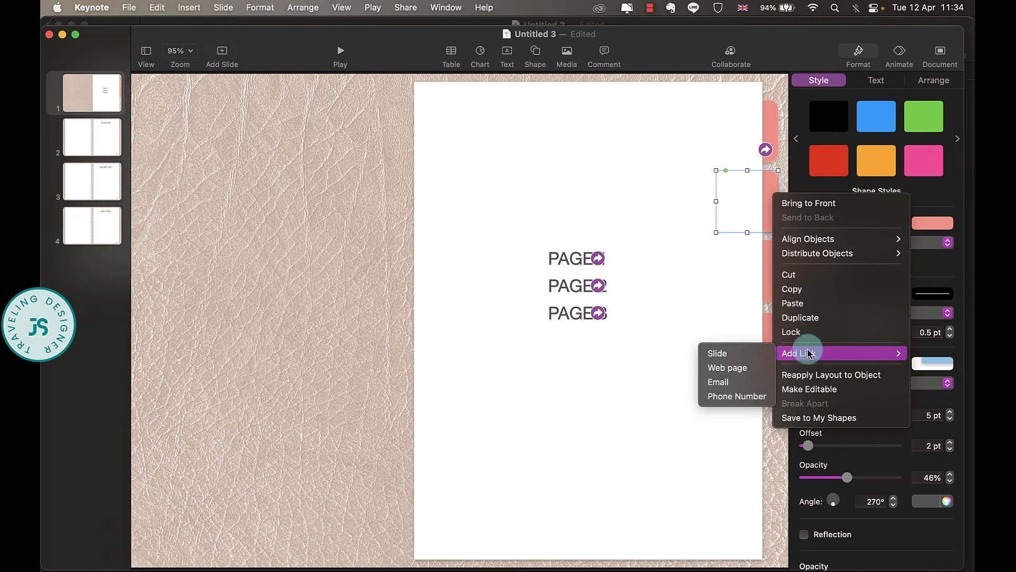
{"action": "left_click", "coordinate": [725, 353]}
{"action": "left_click", "coordinate": [744, 160]}
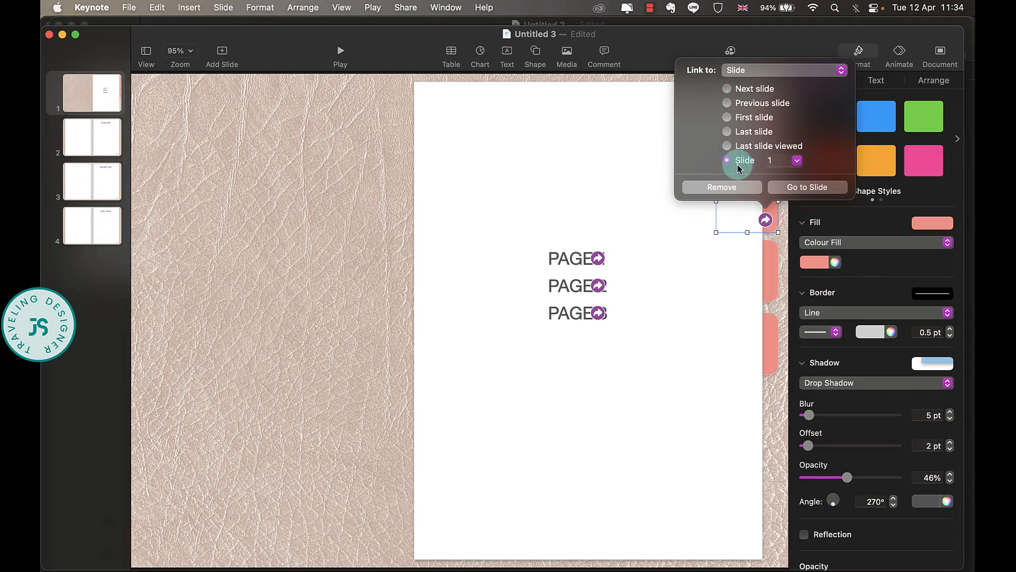
{"action": "left_click", "coordinate": [797, 161]}
{"action": "left_click", "coordinate": [782, 189]}
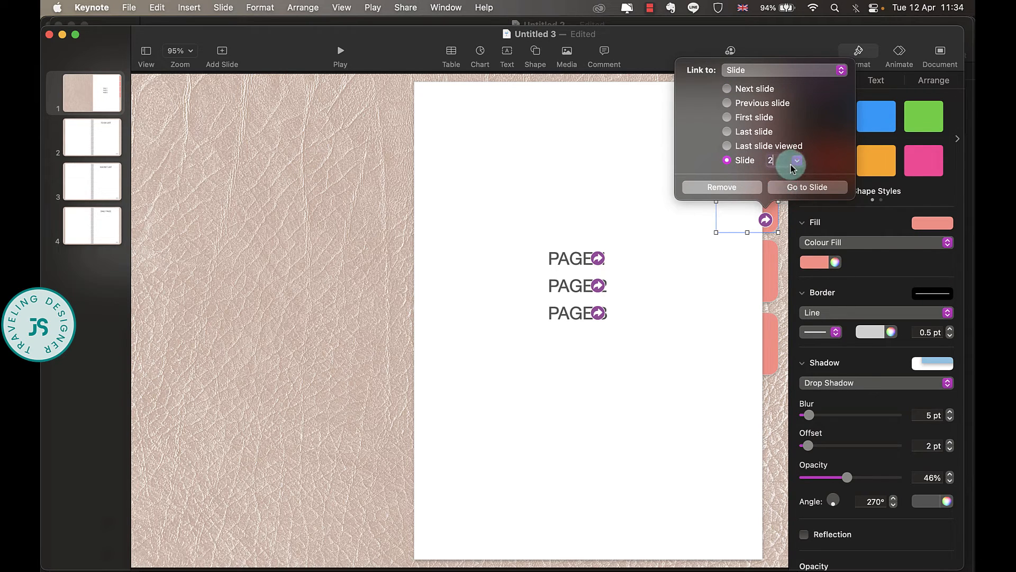
{"action": "left_click", "coordinate": [795, 160]}
{"action": "left_click", "coordinate": [783, 200]}
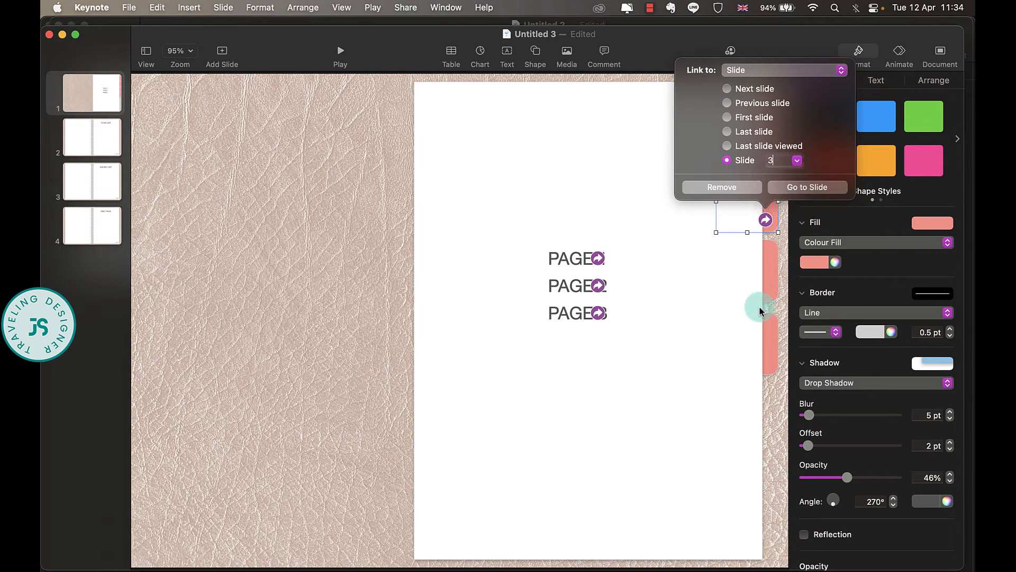
Step: Link the third coral tab on the index slide to slide 4 and deselect it
{"action": "left_click", "coordinate": [778, 287]}
{"action": "right_click", "coordinate": [773, 281]}
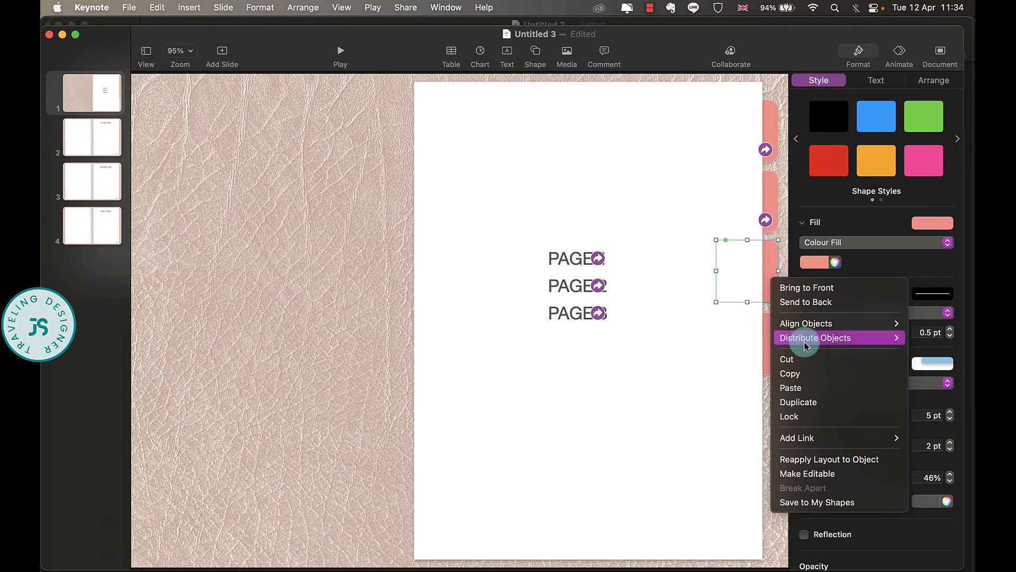
{"action": "mouse_move", "coordinate": [805, 437]}
{"action": "left_click", "coordinate": [741, 437]}
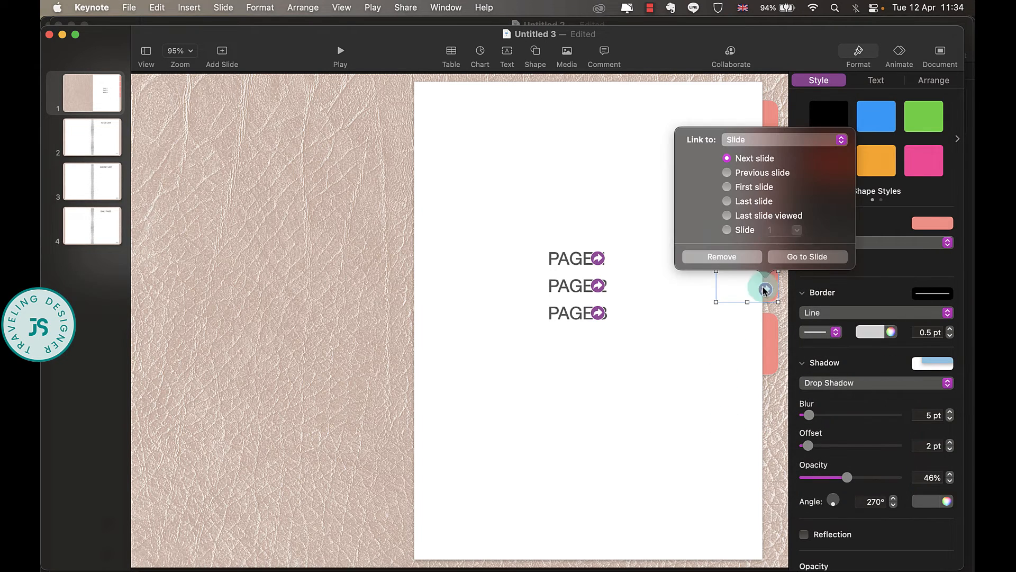
{"action": "left_click", "coordinate": [746, 230]}
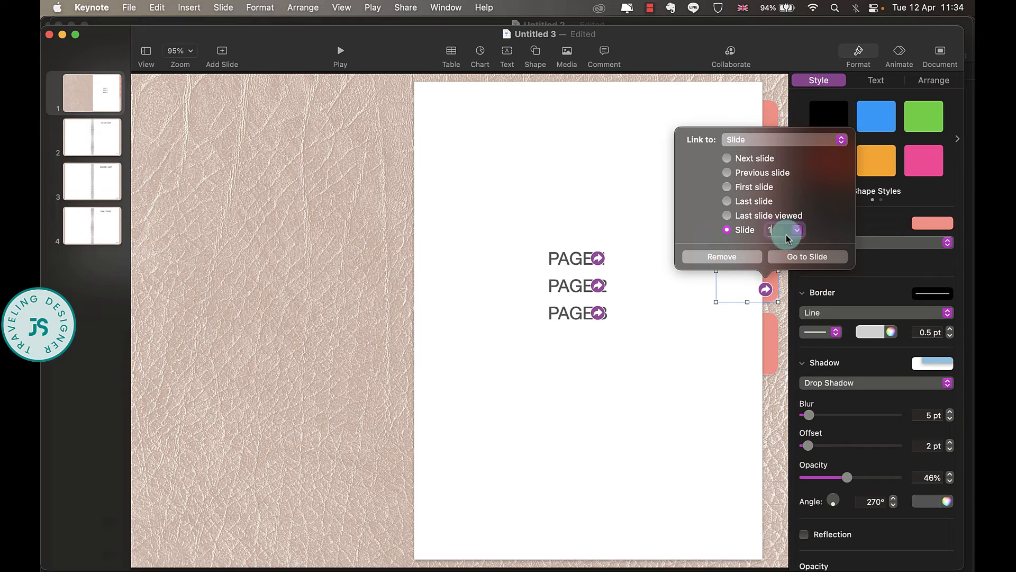
{"action": "left_click", "coordinate": [796, 230]}
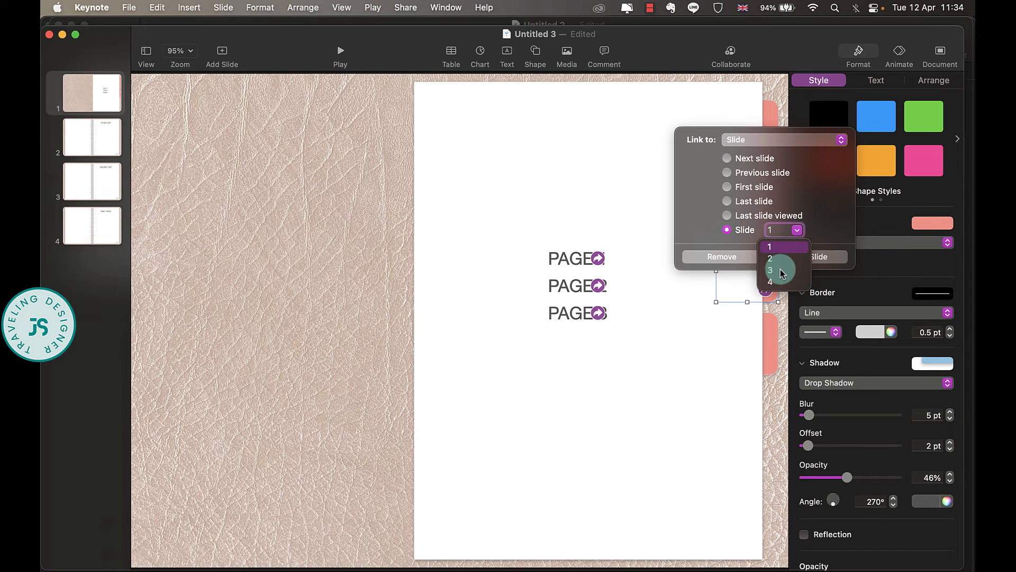
{"action": "left_click", "coordinate": [780, 282]}
{"action": "left_click", "coordinate": [789, 227]}
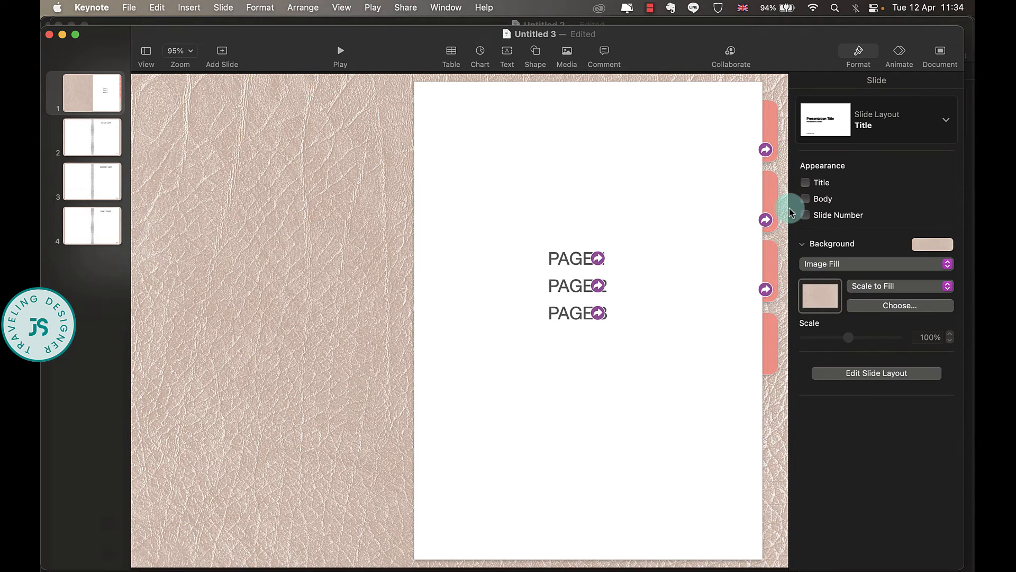
{"action": "left_click", "coordinate": [659, 156]}
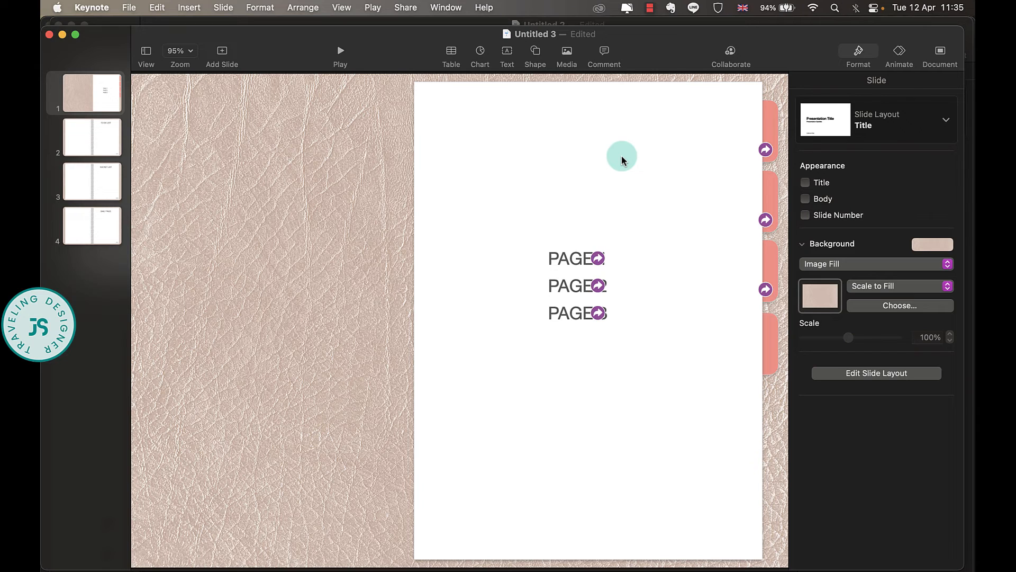
Step: Play the planner as a slideshow and test the first three tab links, returning to the first page through the INDEX link
{"action": "left_click", "coordinate": [341, 51]}
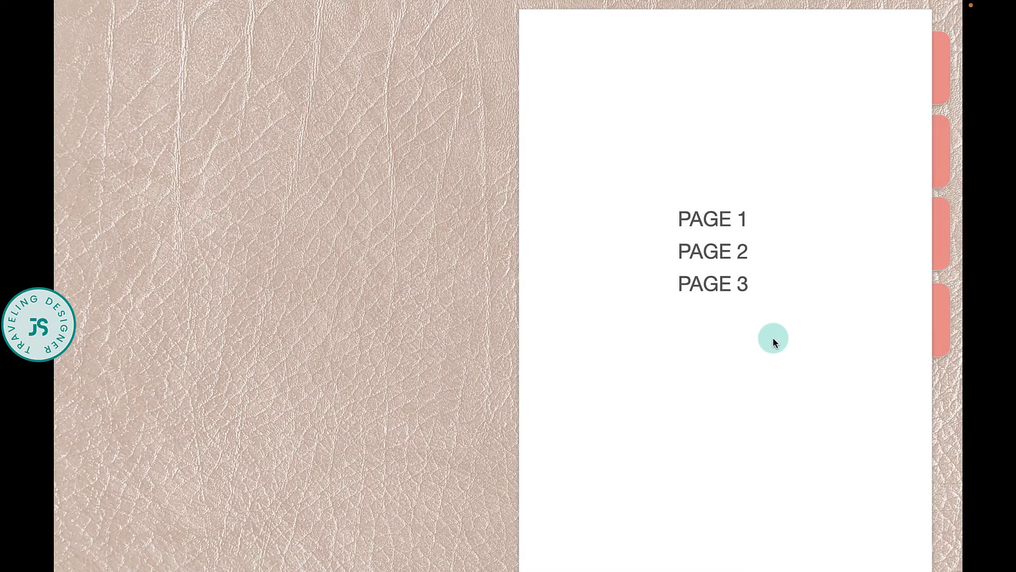
{"action": "left_click", "coordinate": [948, 59]}
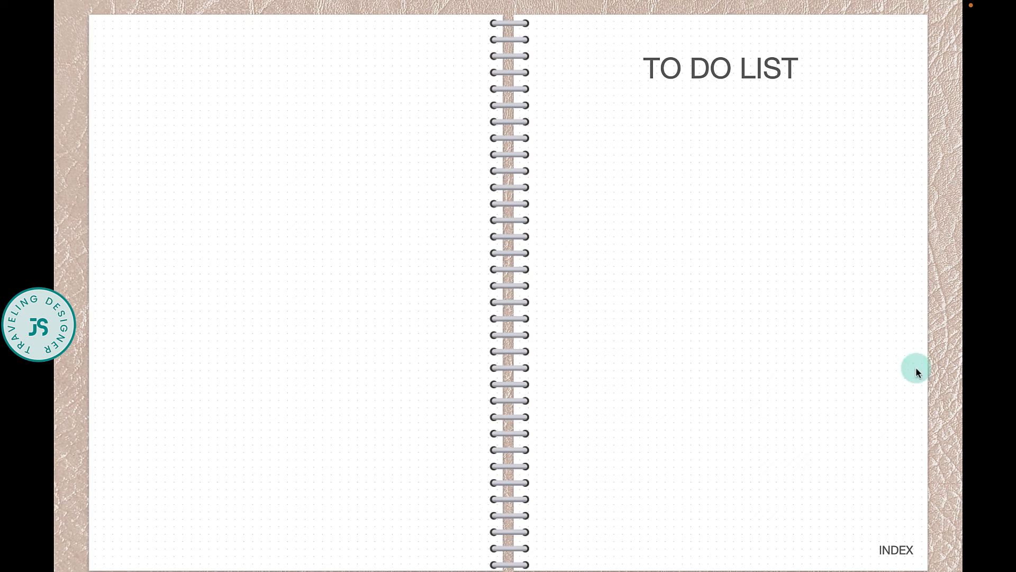
{"action": "left_click", "coordinate": [942, 169]}
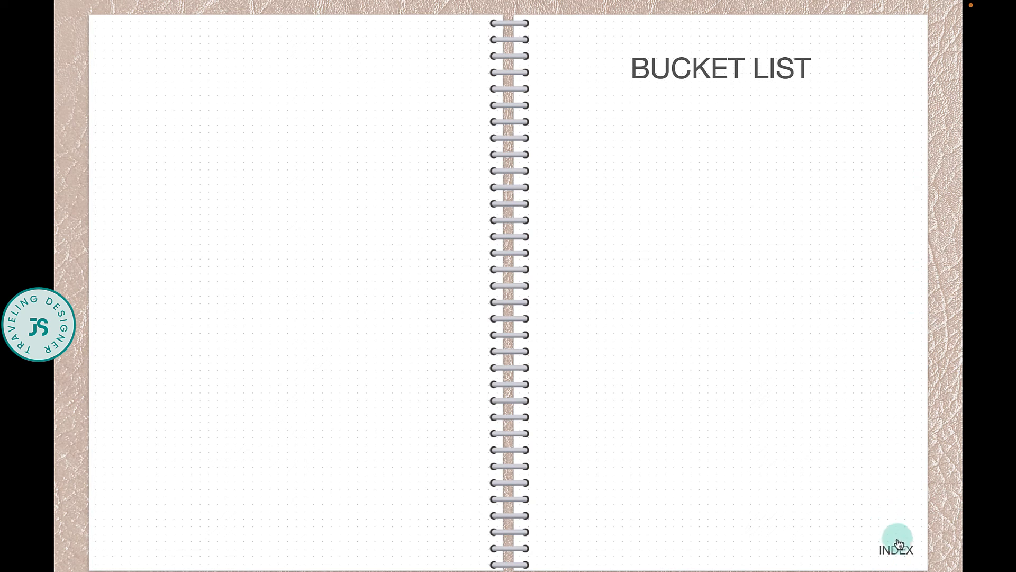
{"action": "left_click", "coordinate": [903, 556]}
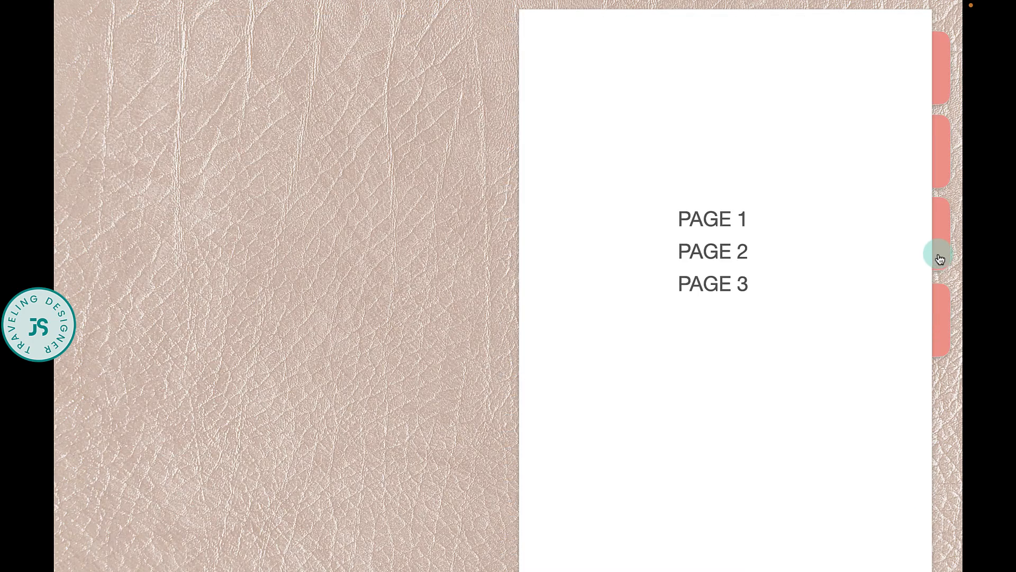
{"action": "left_click", "coordinate": [938, 258]}
{"action": "left_click", "coordinate": [895, 550]}
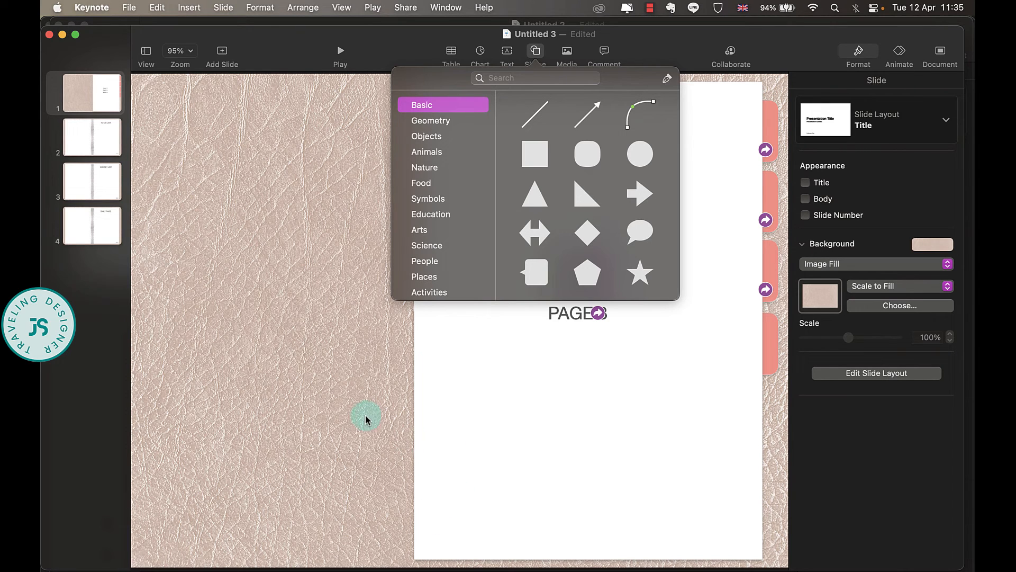
Step: Dismiss the shape library and look up the option for exporting the planner as a PDF
{"action": "left_click", "coordinate": [189, 390]}
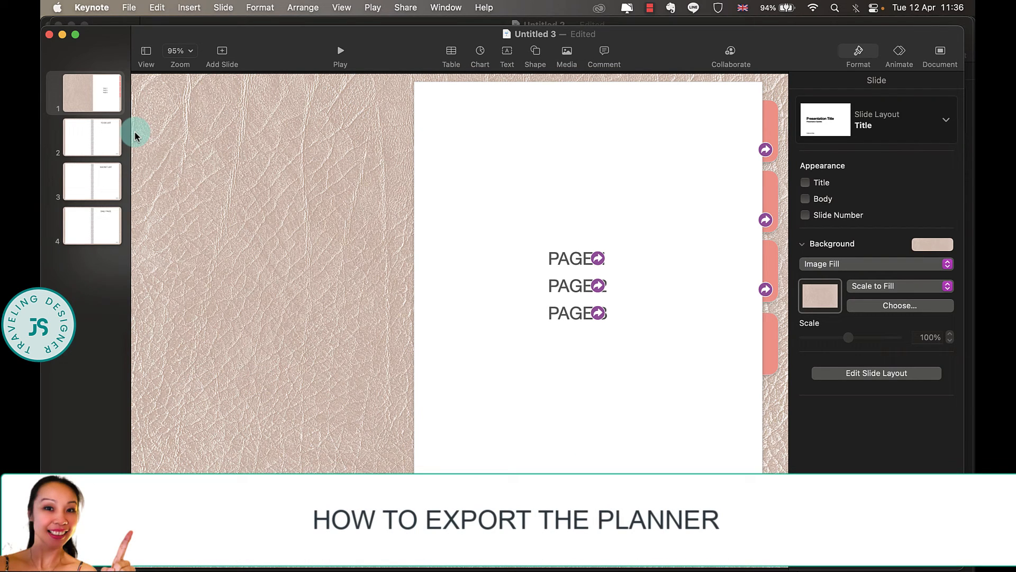
{"action": "left_click", "coordinate": [130, 8]}
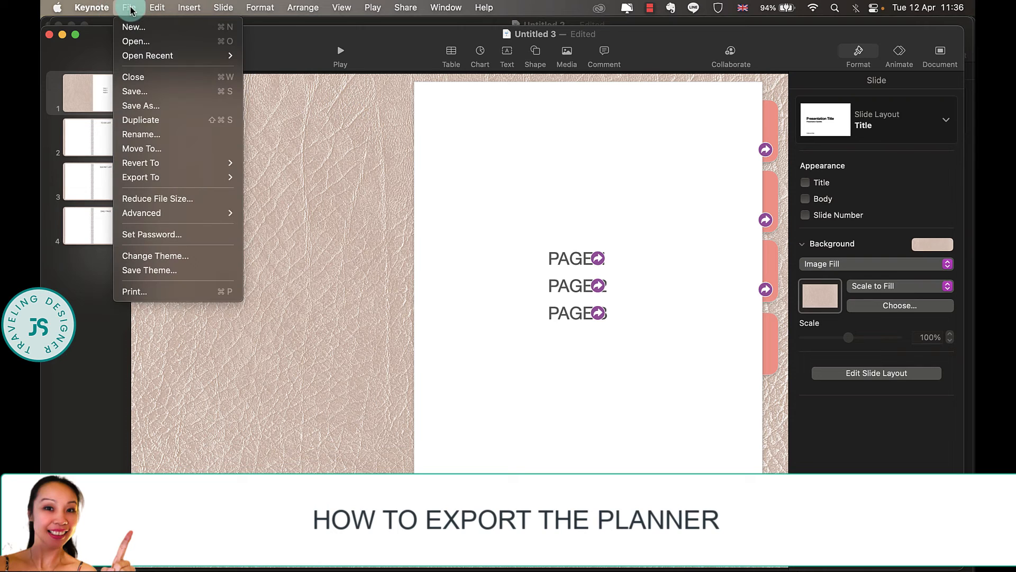
{"action": "mouse_move", "coordinate": [184, 174]}
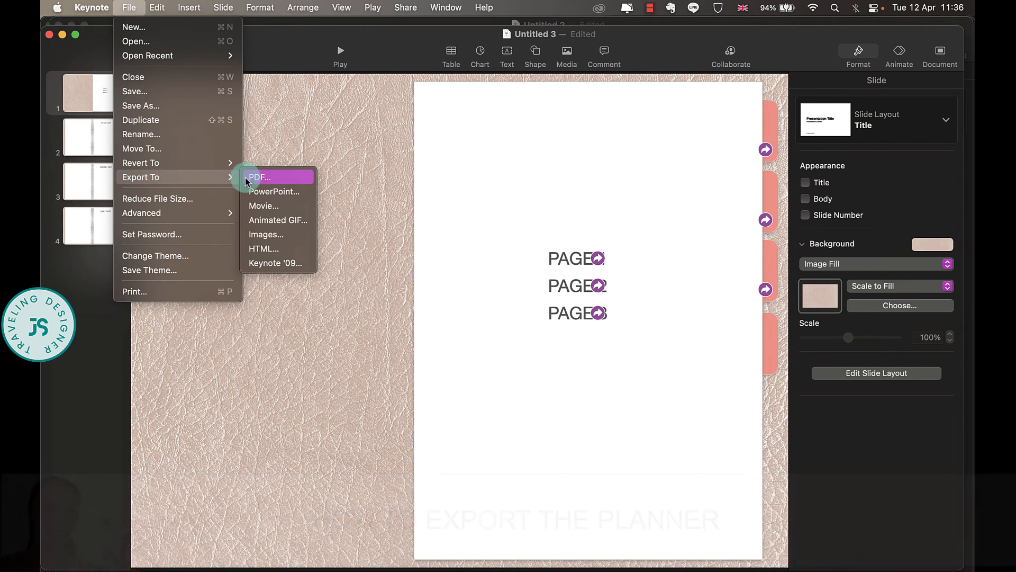
{"action": "left_click", "coordinate": [396, 379]}
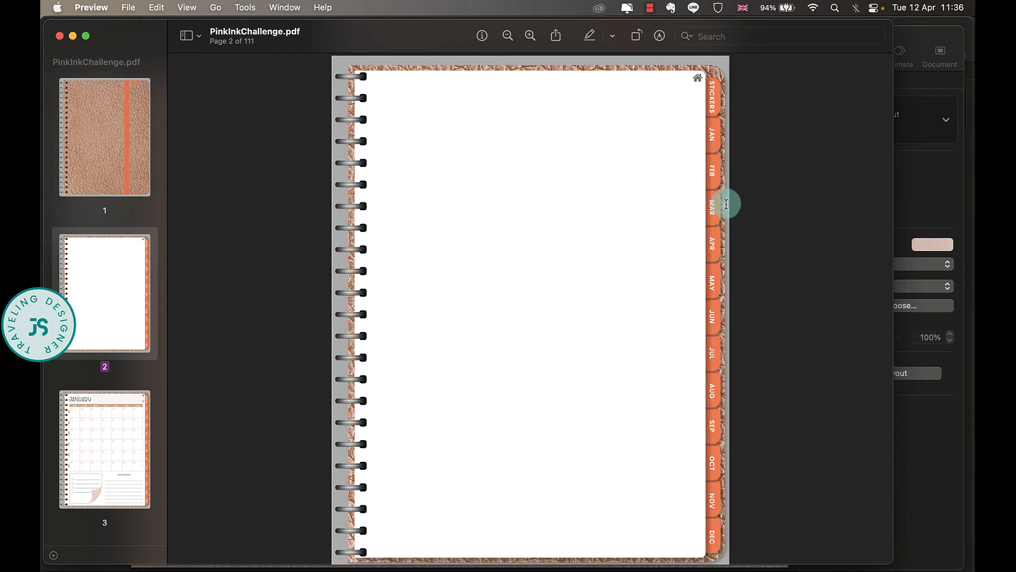
Step: In PinkInkChallenge.pdf in Preview, examine how the stickers, home, month, week and lined-notes links jump between planner pages
{"action": "left_click", "coordinate": [713, 103]}
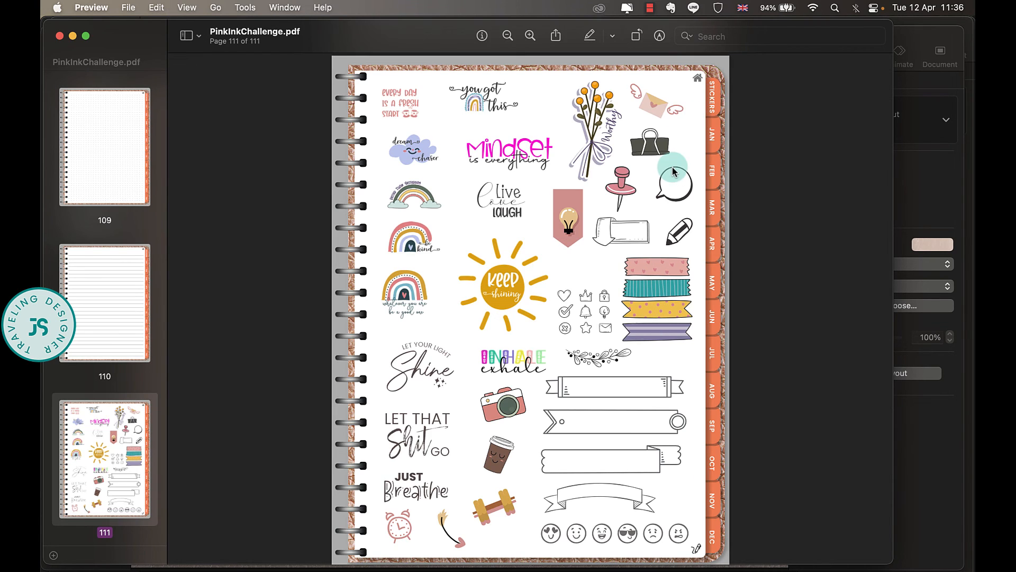
{"action": "left_click", "coordinate": [697, 81]}
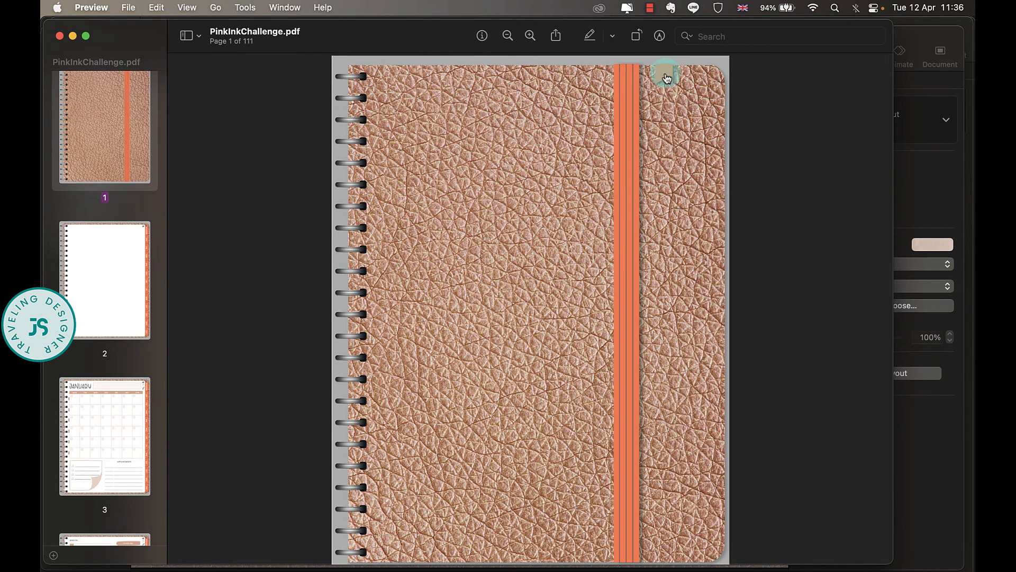
{"action": "left_click", "coordinate": [666, 77]}
{"action": "left_click", "coordinate": [716, 431]}
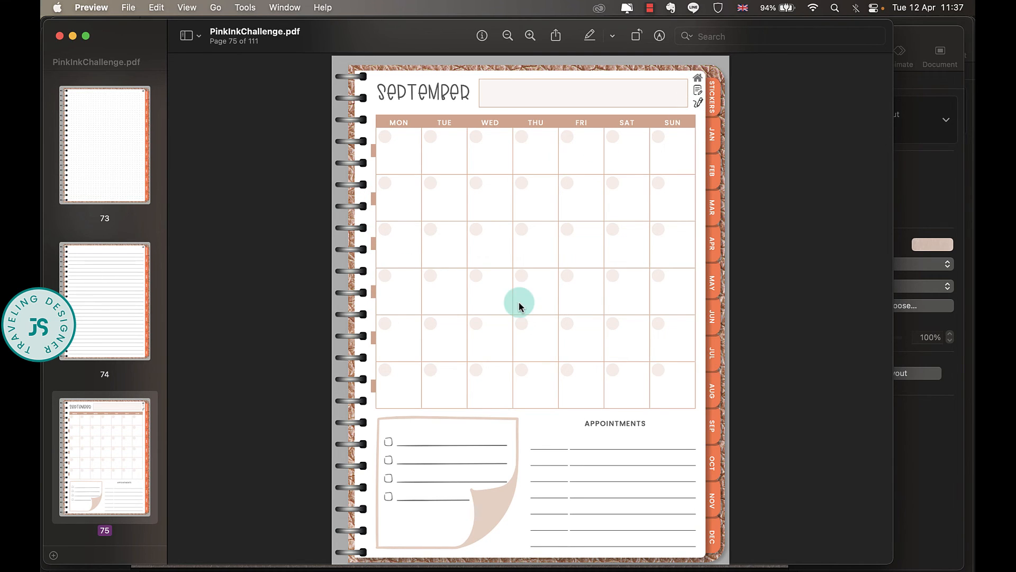
{"action": "left_click", "coordinate": [375, 247]}
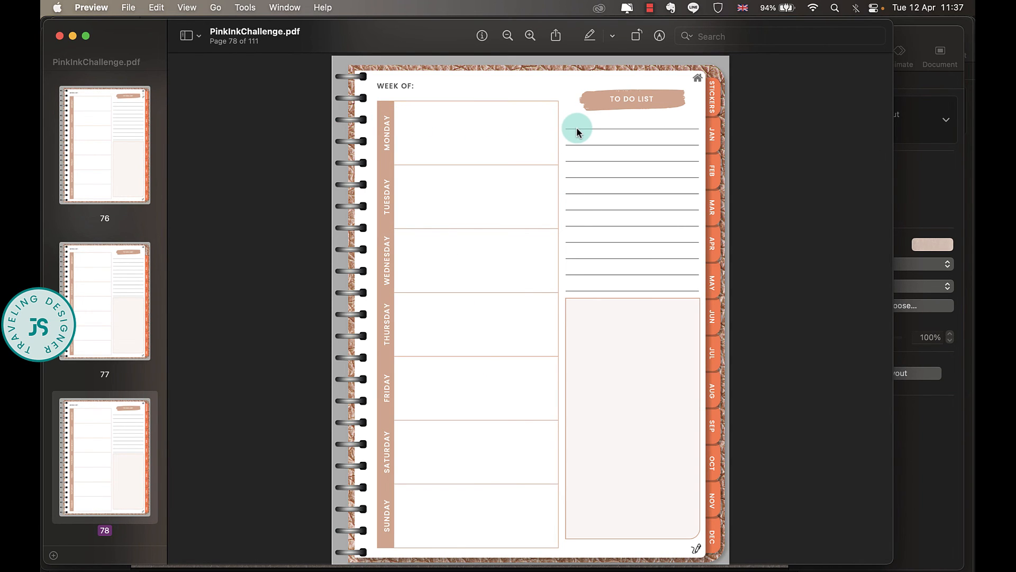
{"action": "left_click", "coordinate": [374, 244]}
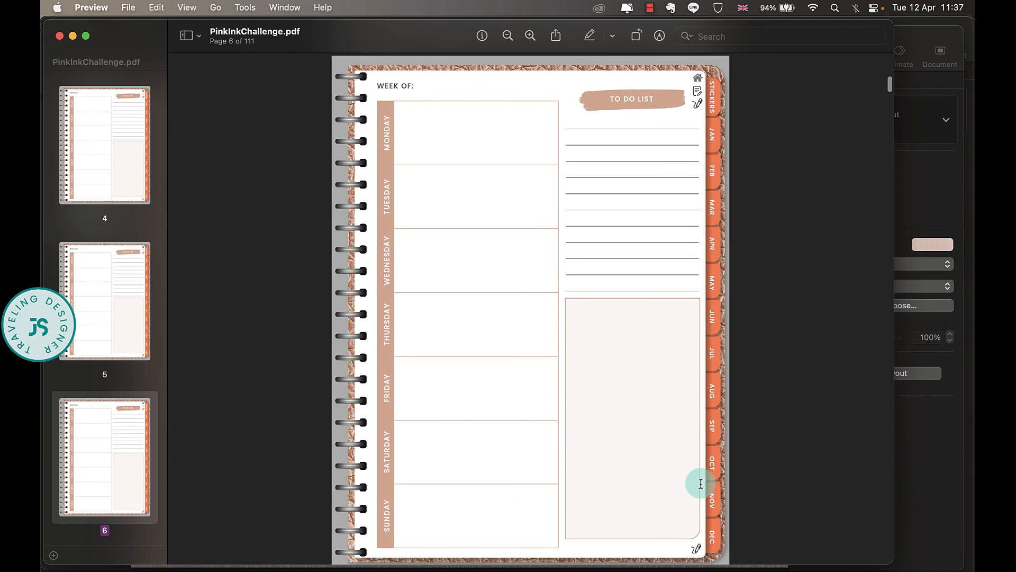
{"action": "left_click", "coordinate": [708, 541]}
{"action": "left_click", "coordinate": [698, 104]}
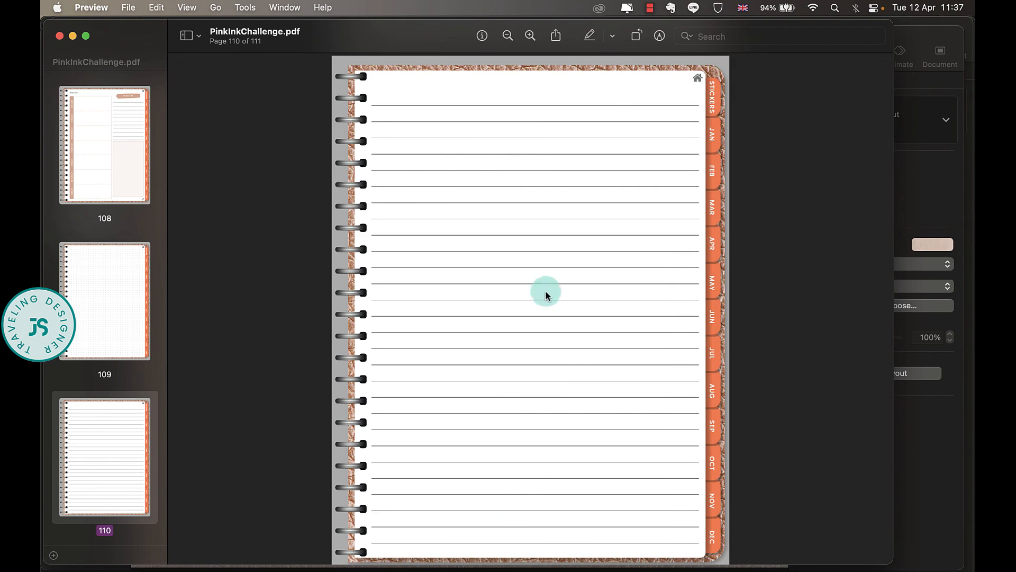
{"action": "left_click", "coordinate": [713, 135]}
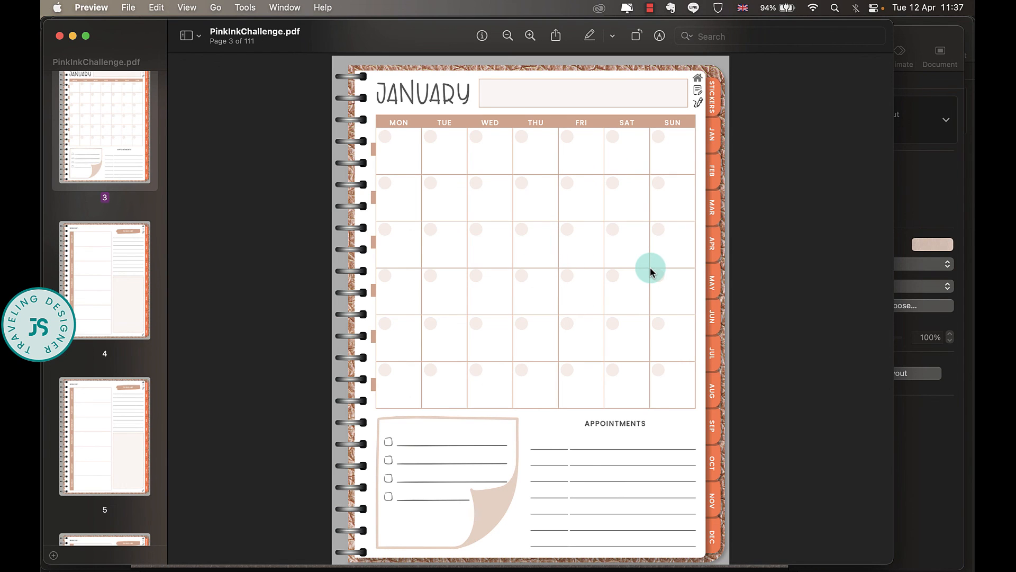